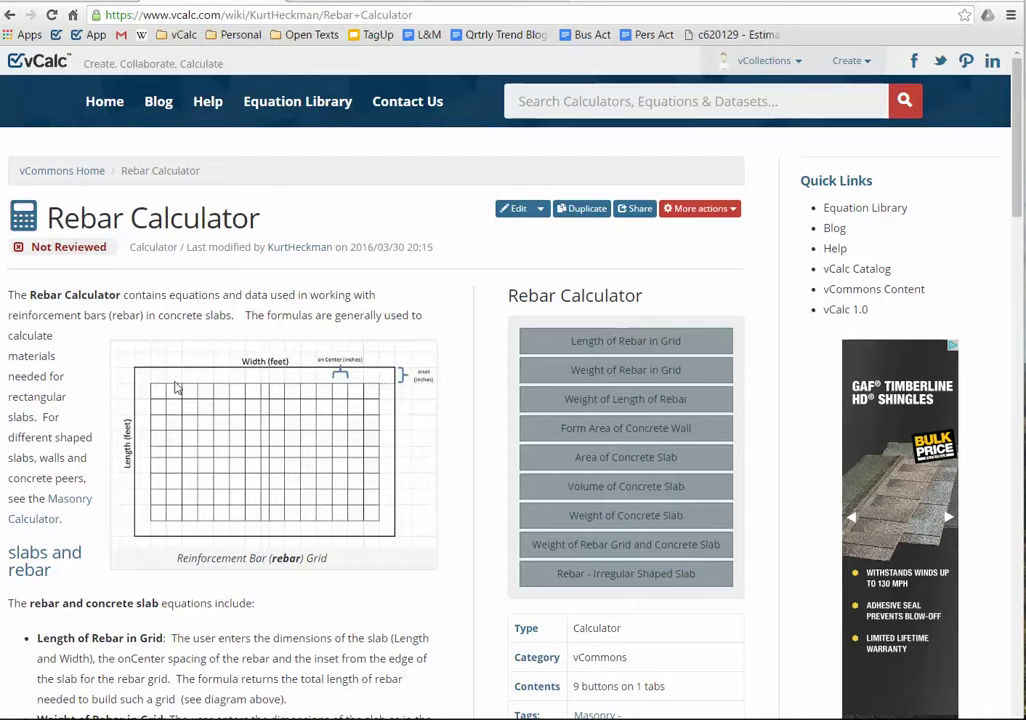
Open the Length of Rebar in Grid equation and enter a slab length of 24 ft and a slab width of 18 ft.
left_click(566, 343)
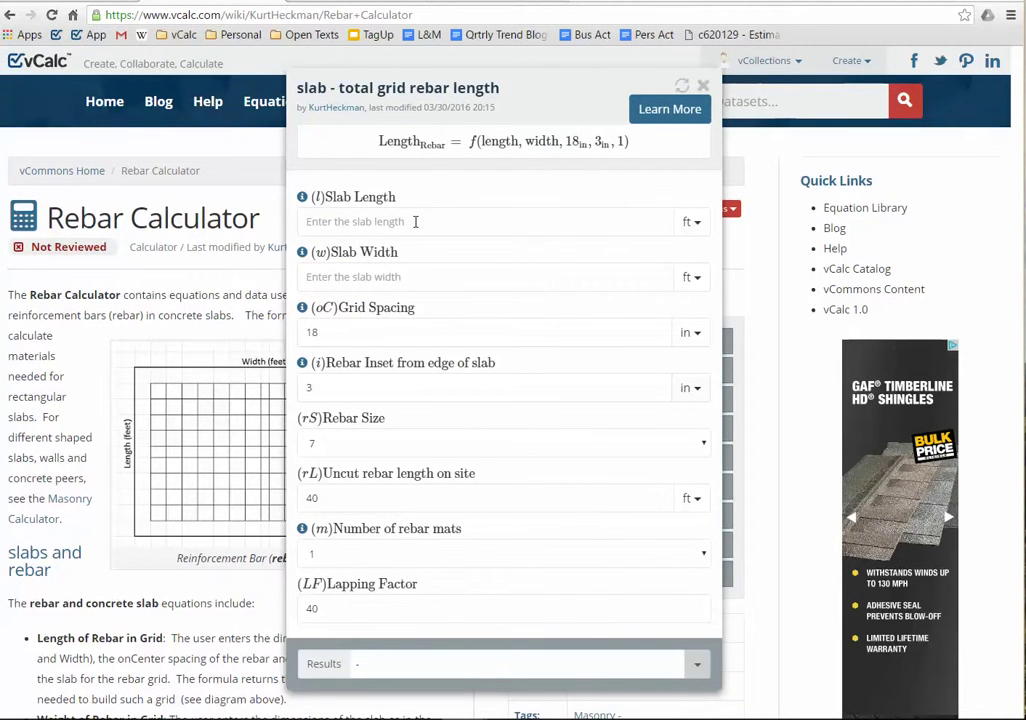
left_click(415, 222)
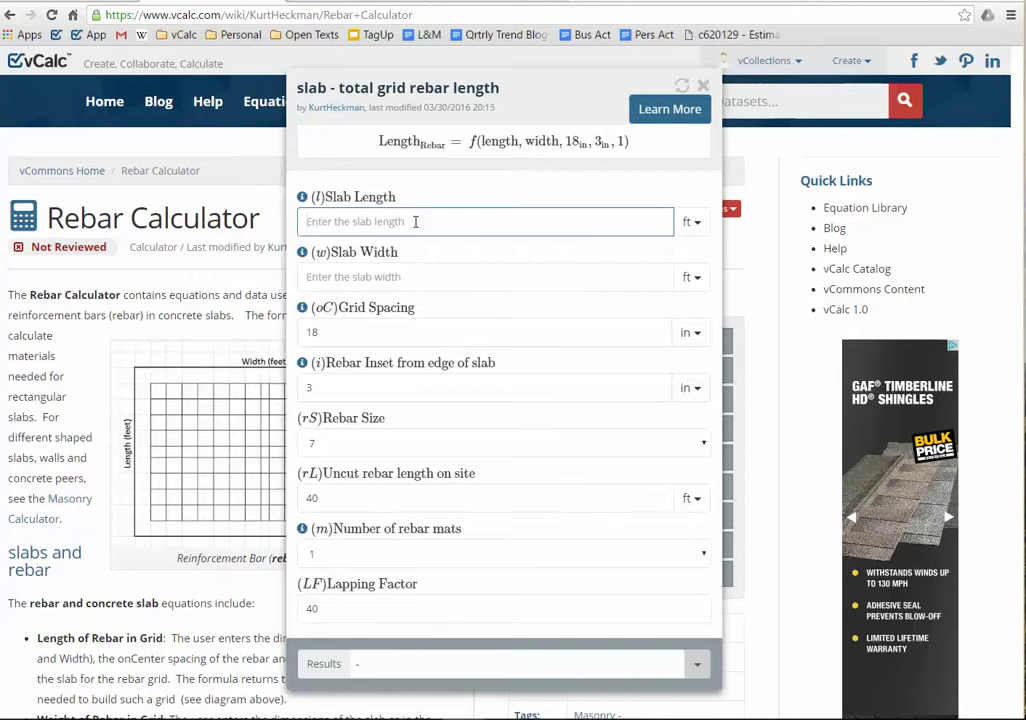
type("24")
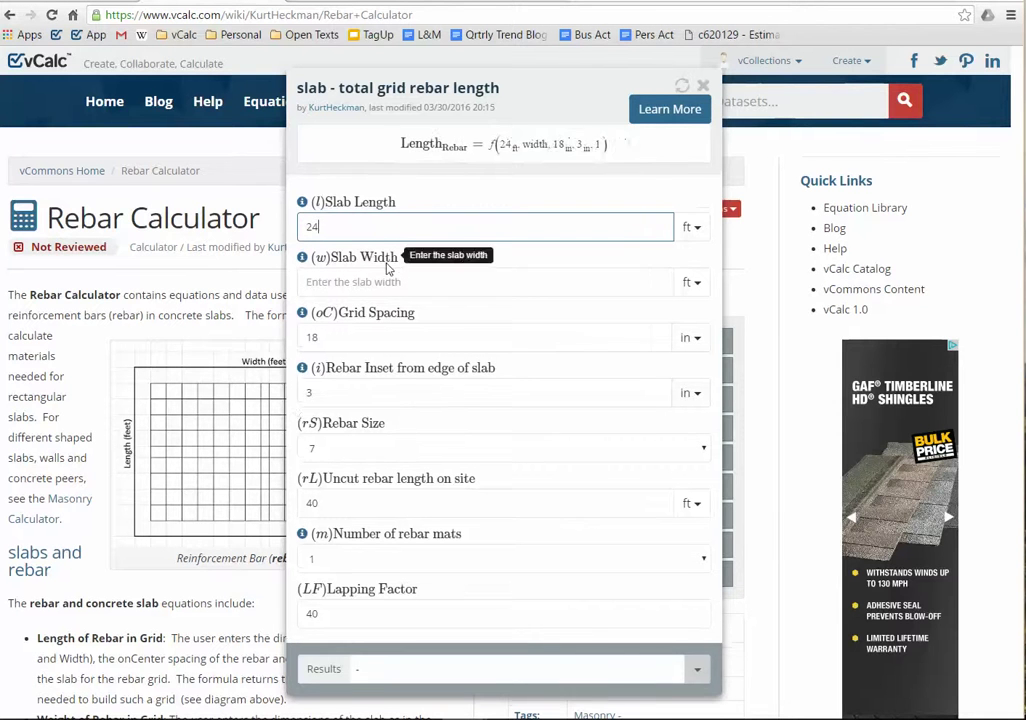
left_click(697, 223)
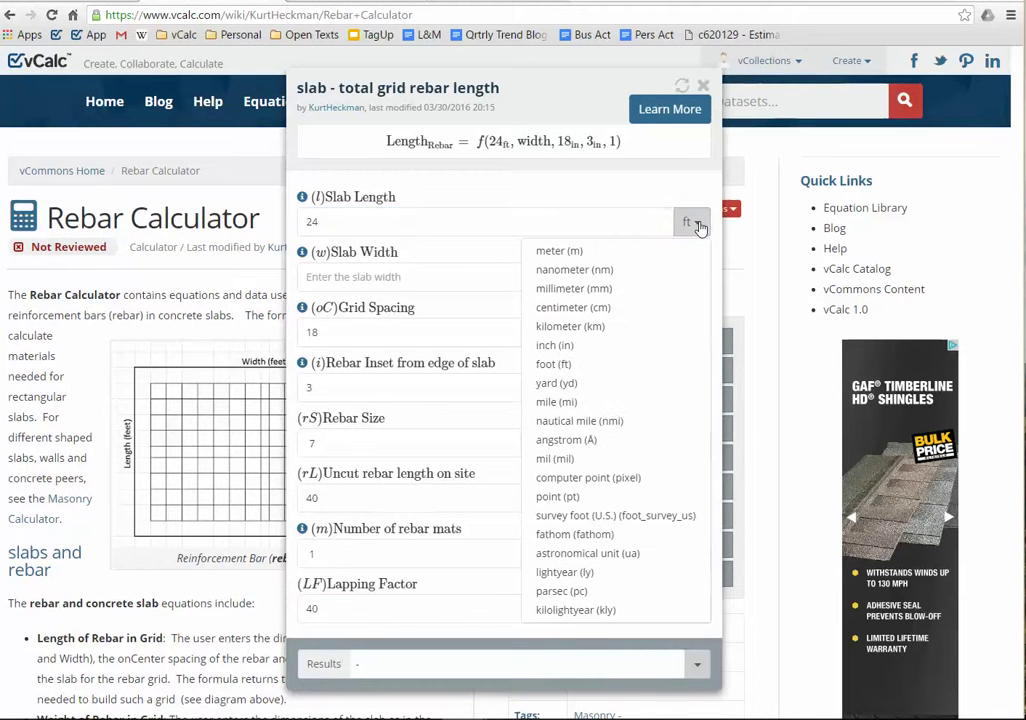
left_click(699, 224)
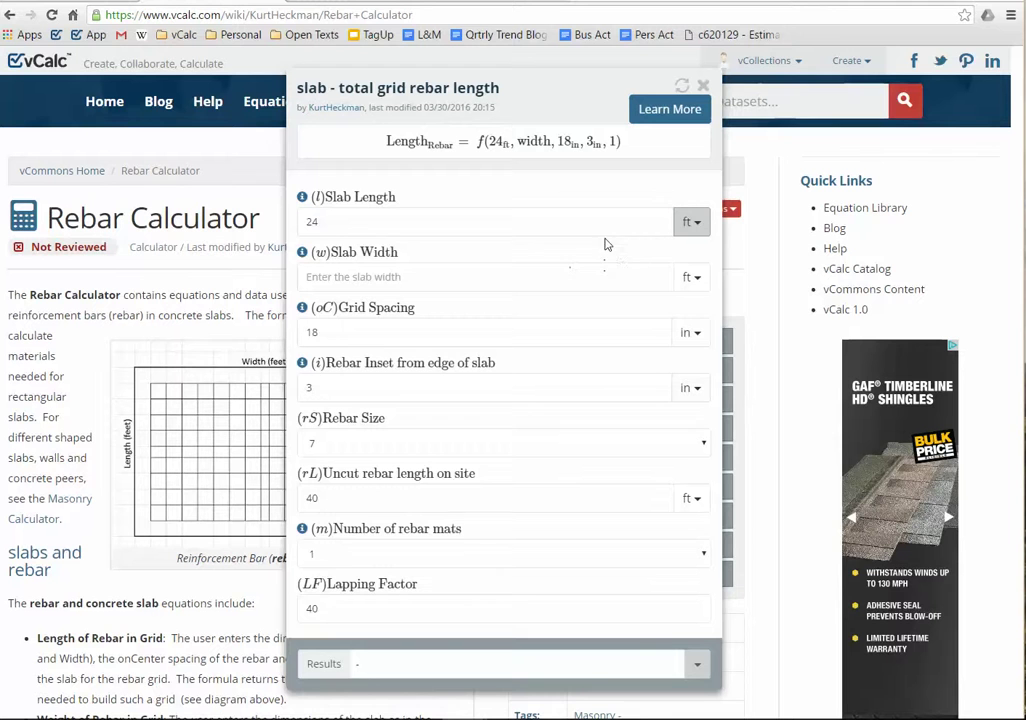
left_click(444, 284)
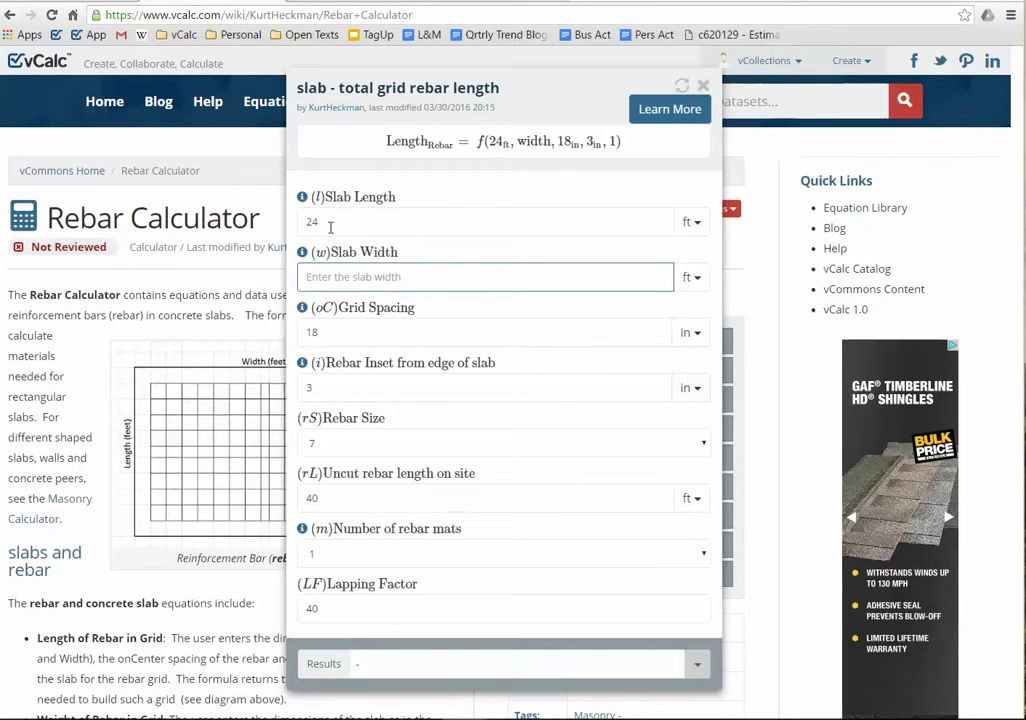
type("18")
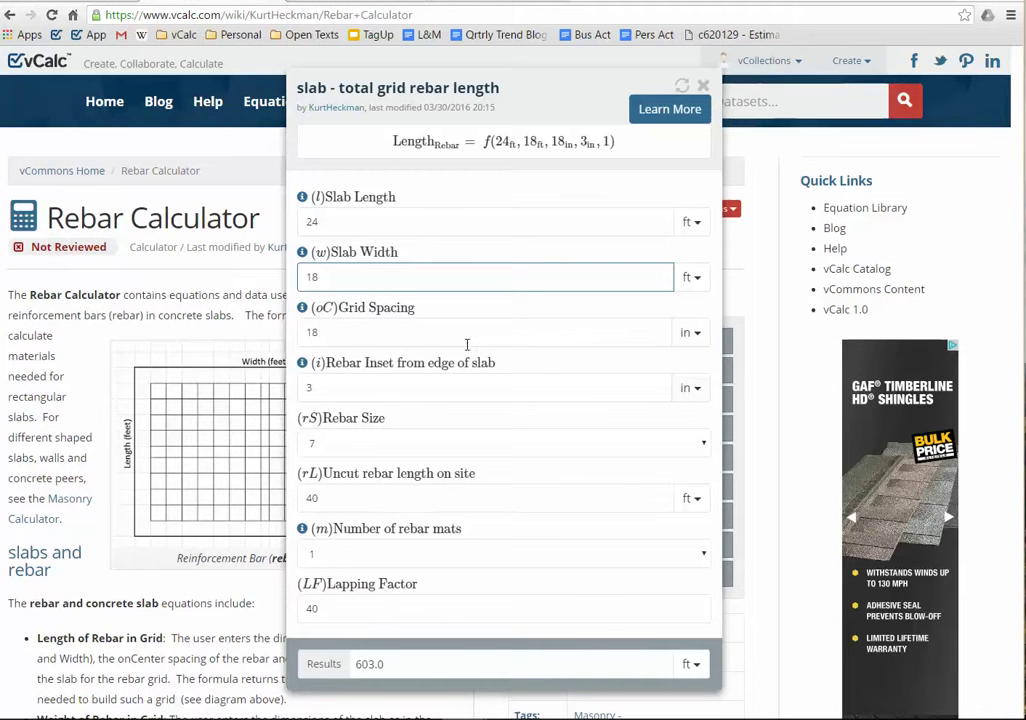
key("Tab")
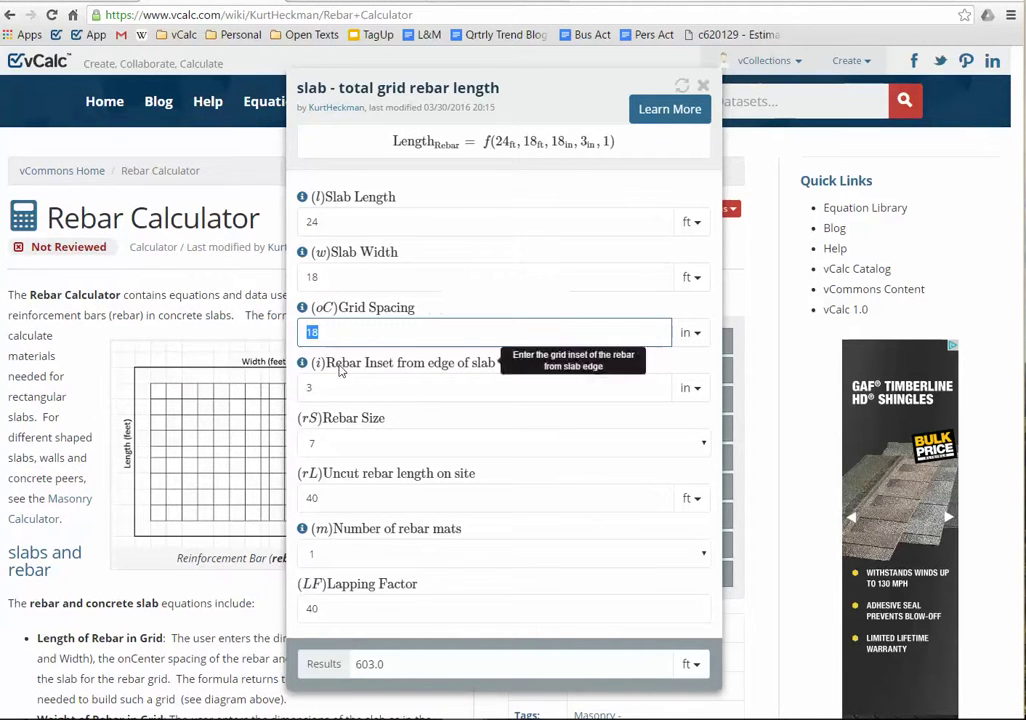
left_click(209, 428)
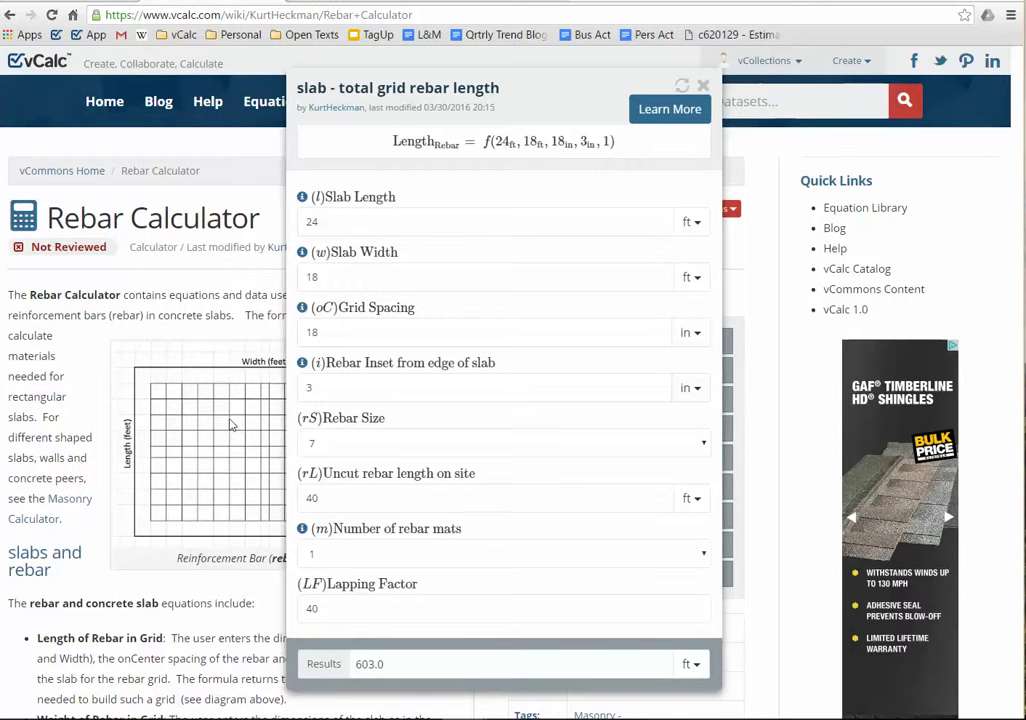
Set the number of rebar mats to 2 for the grid length calculation and close the equation.
double_click(314, 609)
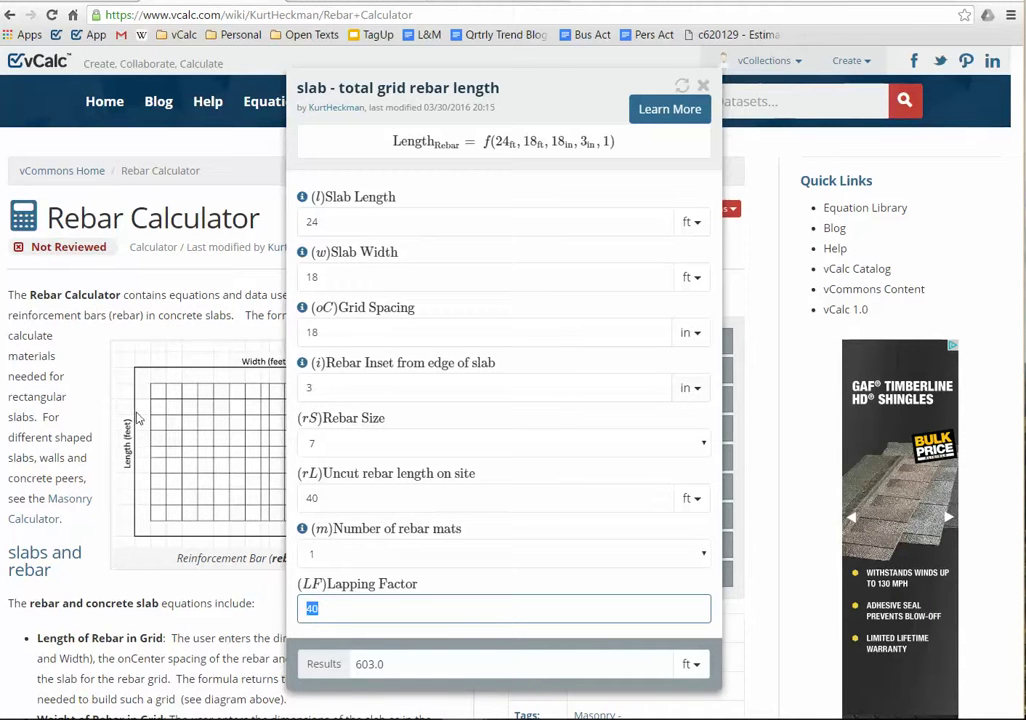
left_click(338, 558)
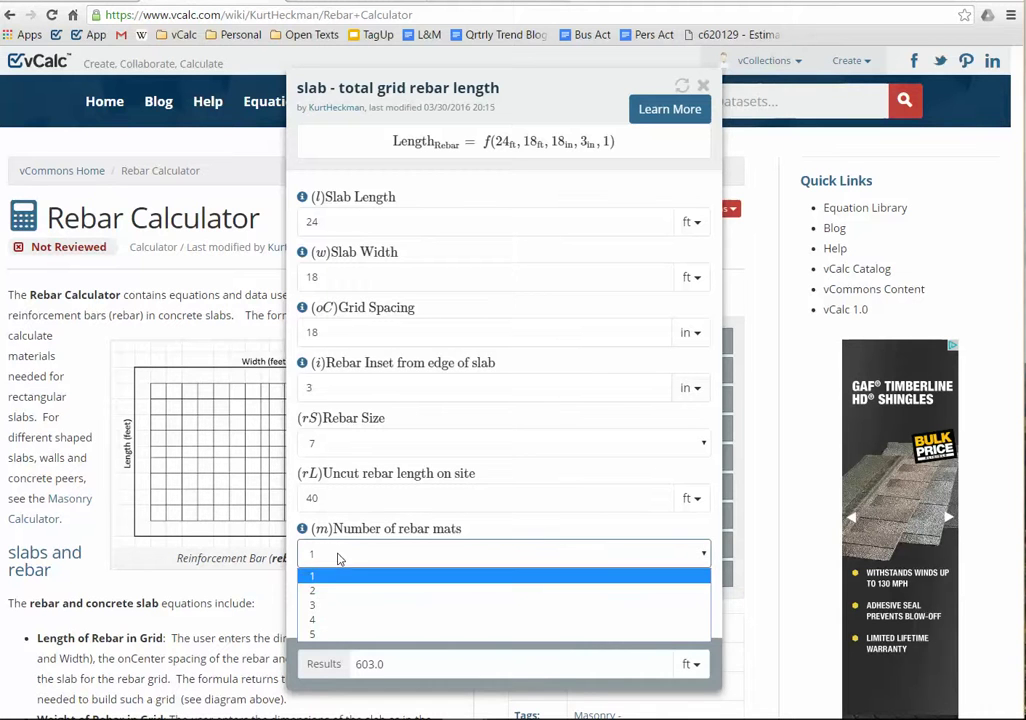
left_click(335, 591)
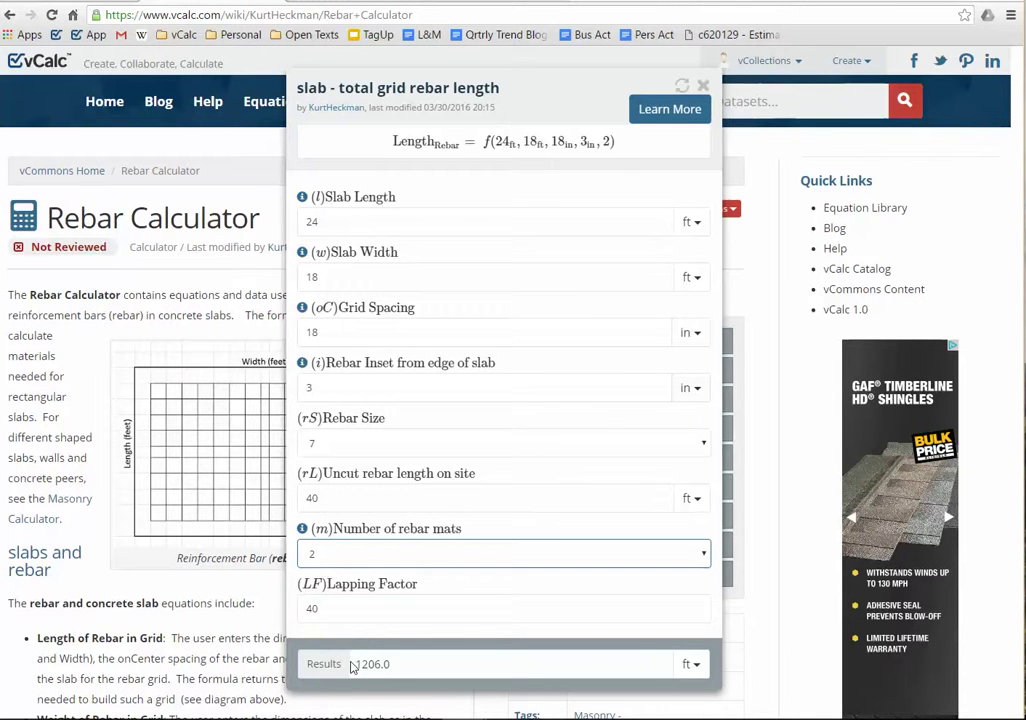
left_click(197, 640)
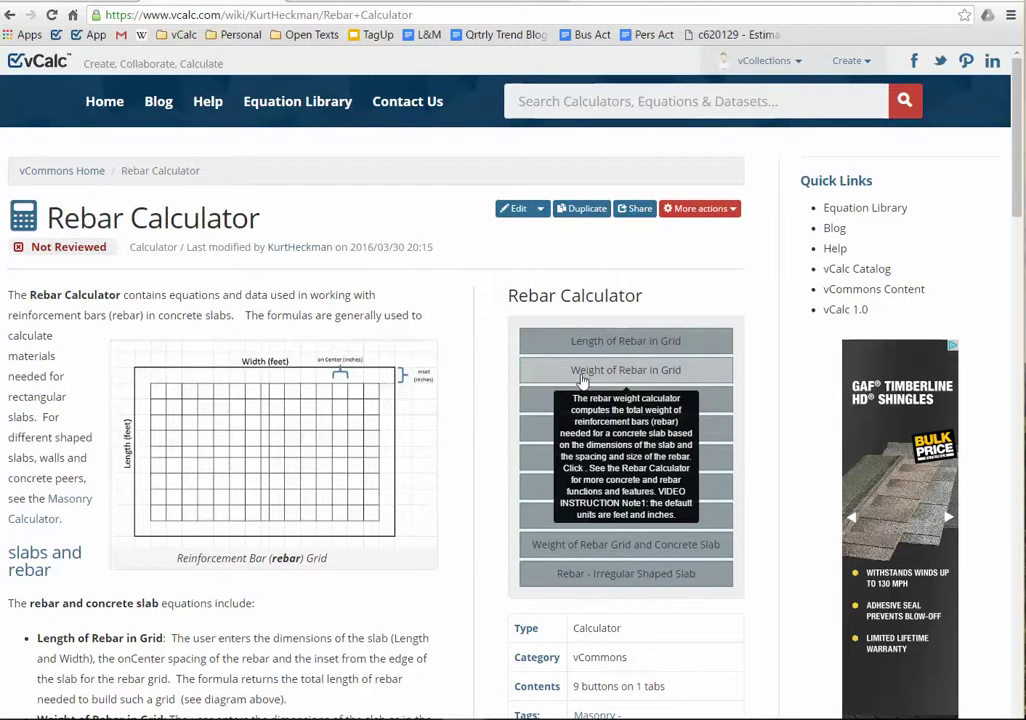
Open the Weight of Rebar in Grid equation and calculate for an 18 ft long, 24 ft wide slab with rebar size 18.
left_click(583, 372)
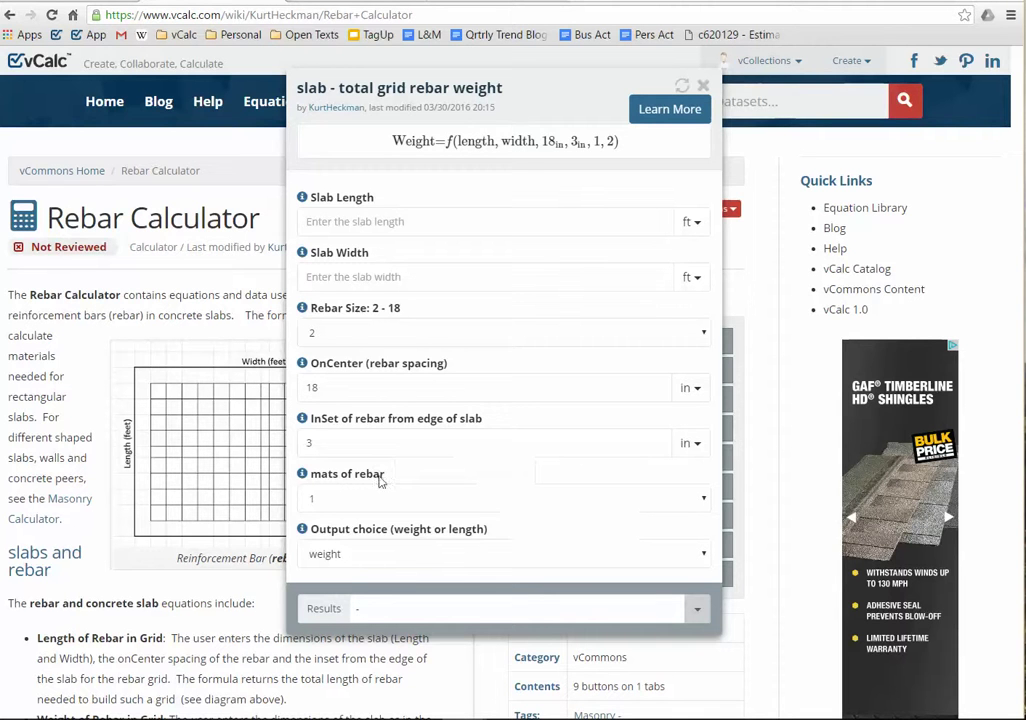
left_click(374, 214)
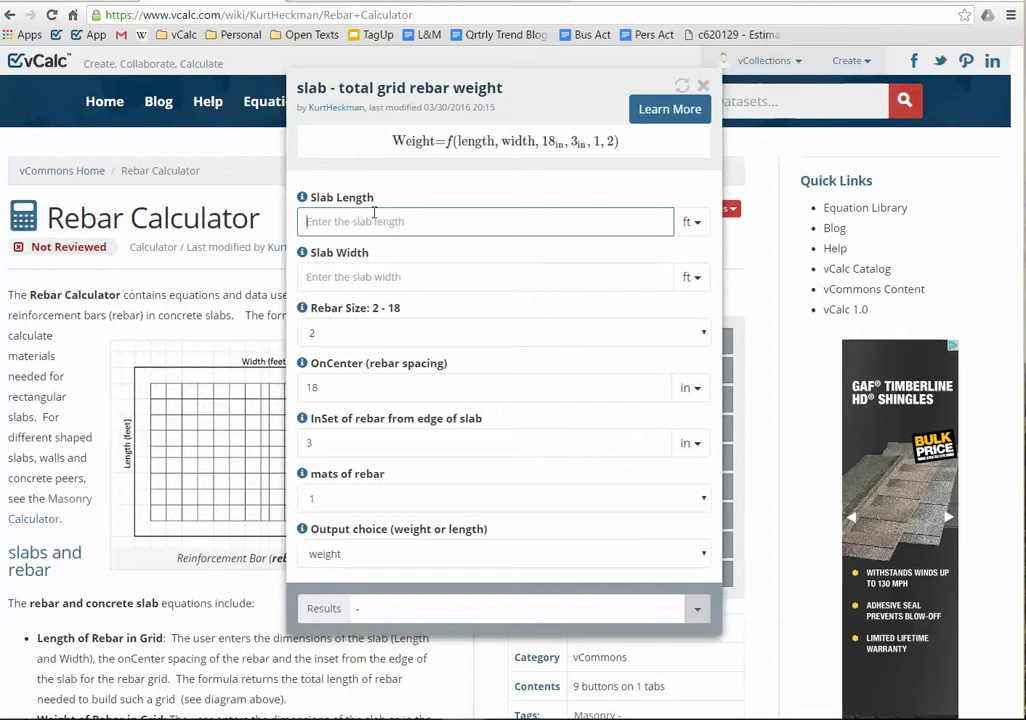
type("18")
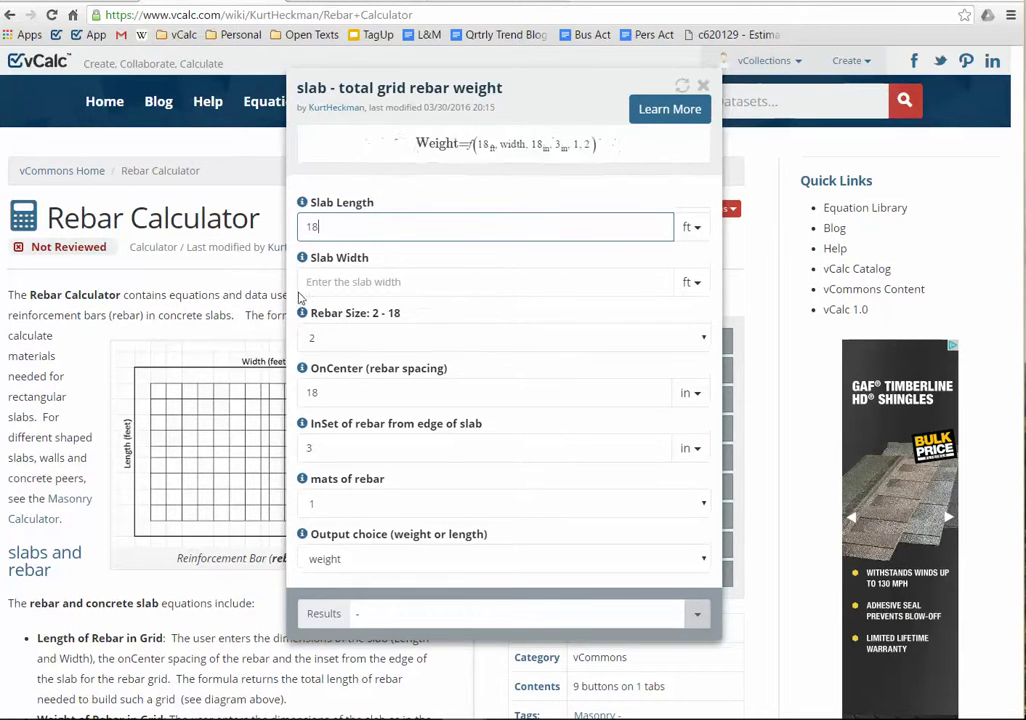
left_click(330, 272)
type("24")
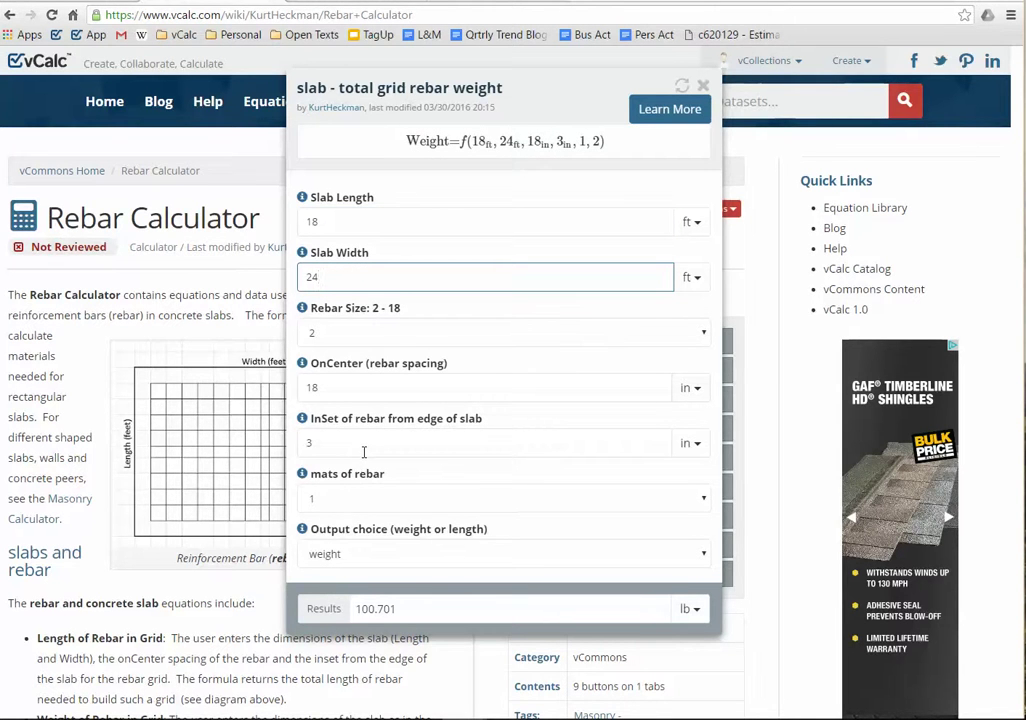
left_click(385, 334)
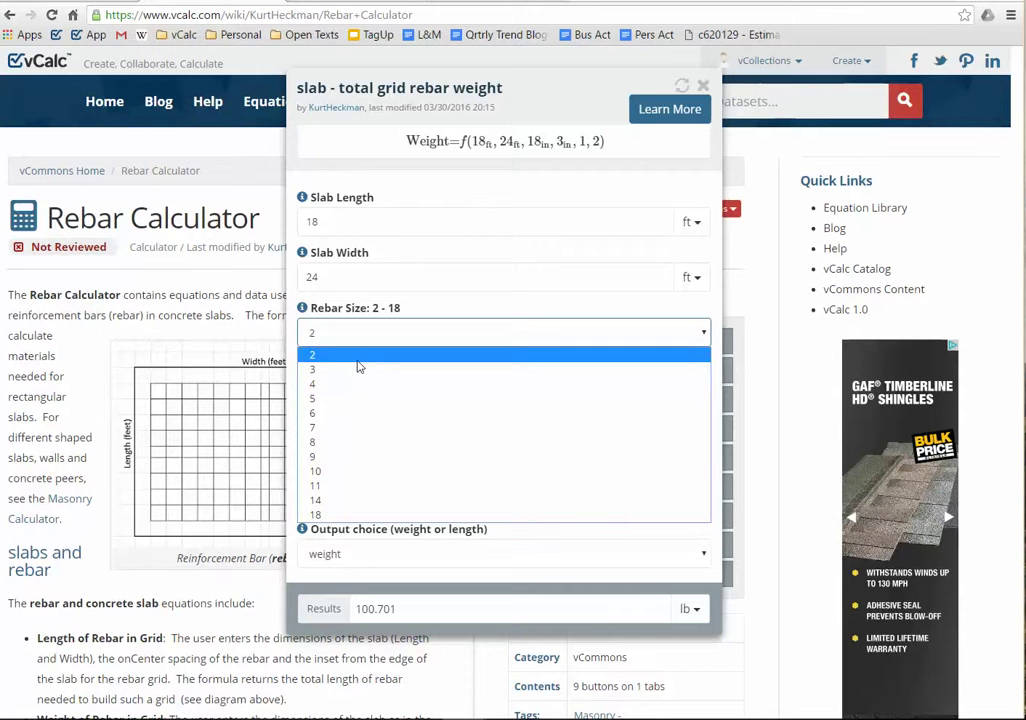
left_click(343, 515)
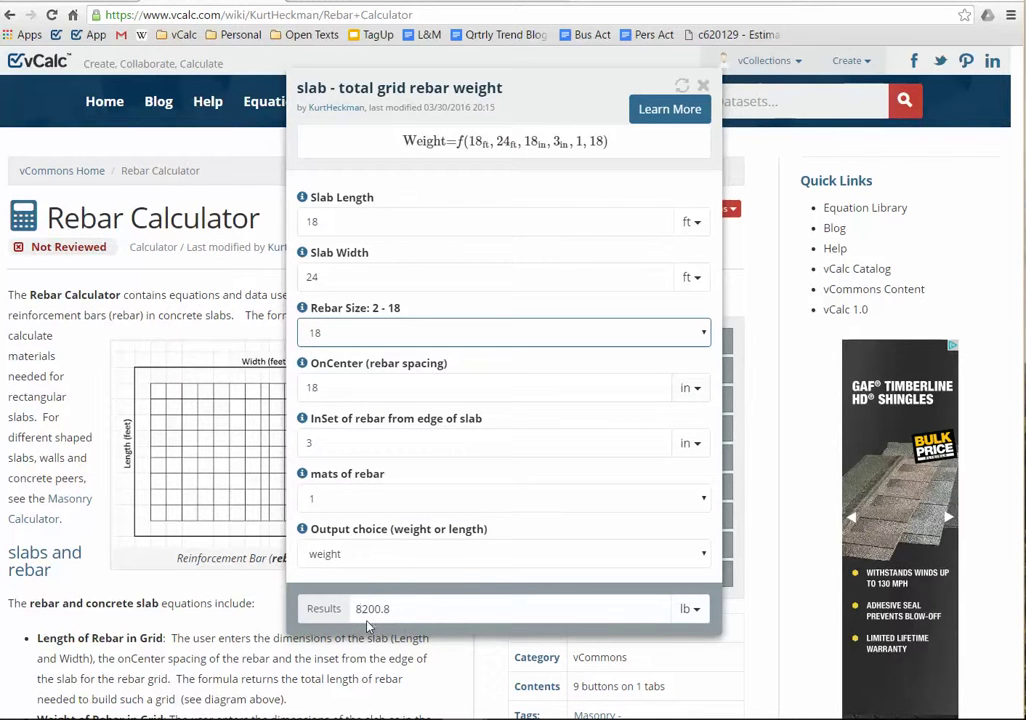
View the total rebar grid weight converted to other mass units, including US tons, and close the equation.
left_click(696, 612)
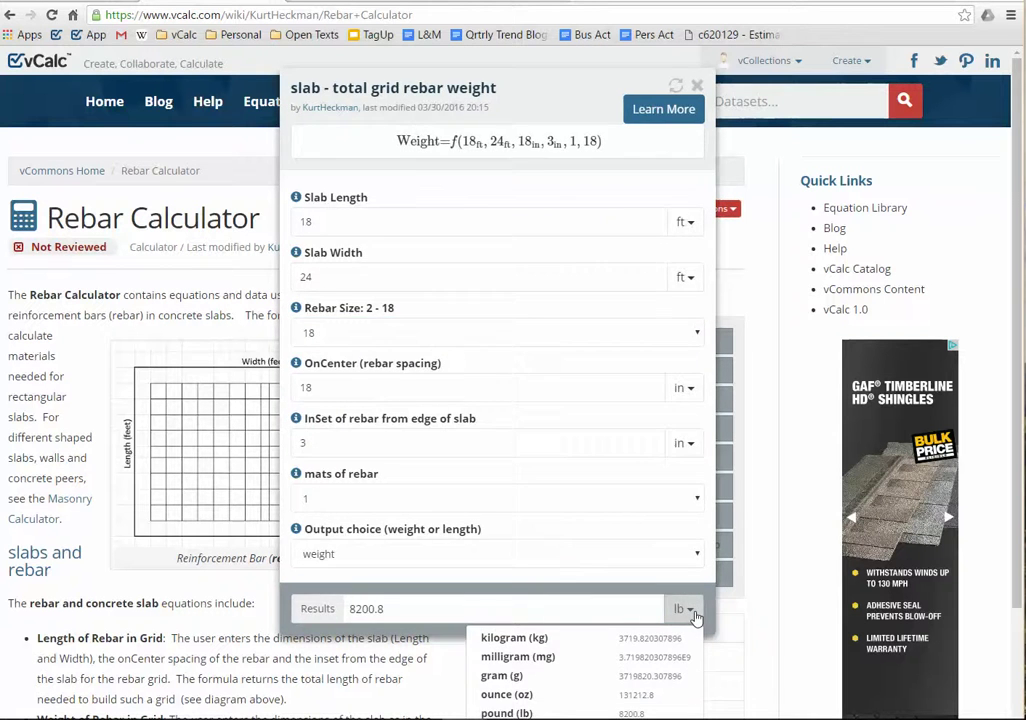
scroll(696, 617, "down", 2)
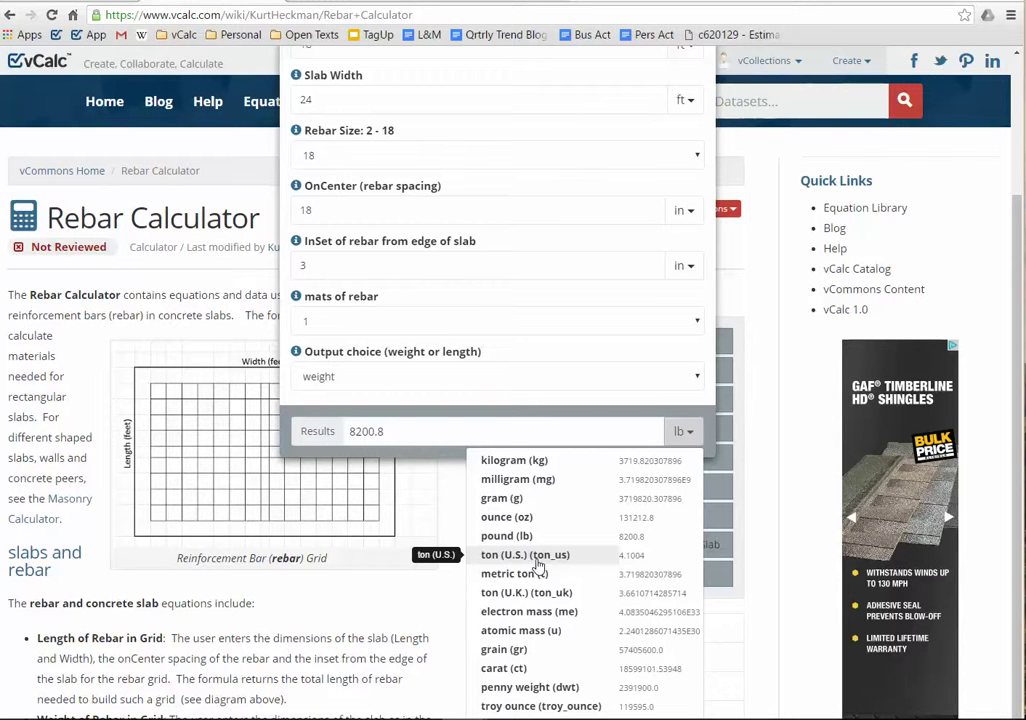
scroll(453, 339, "up", 2)
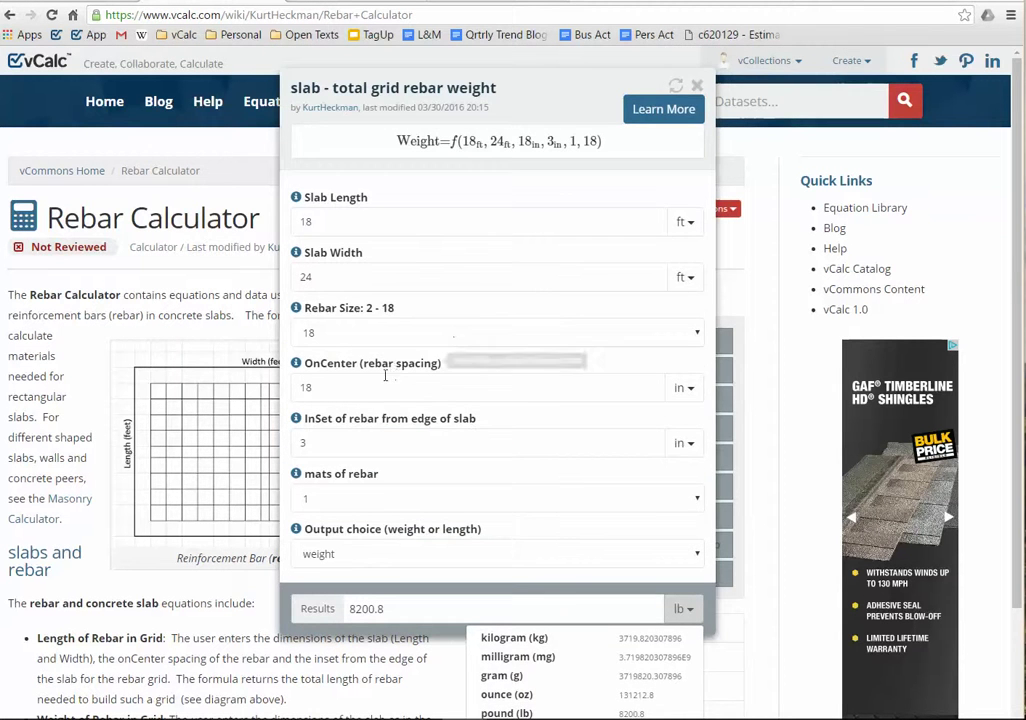
left_click(172, 298)
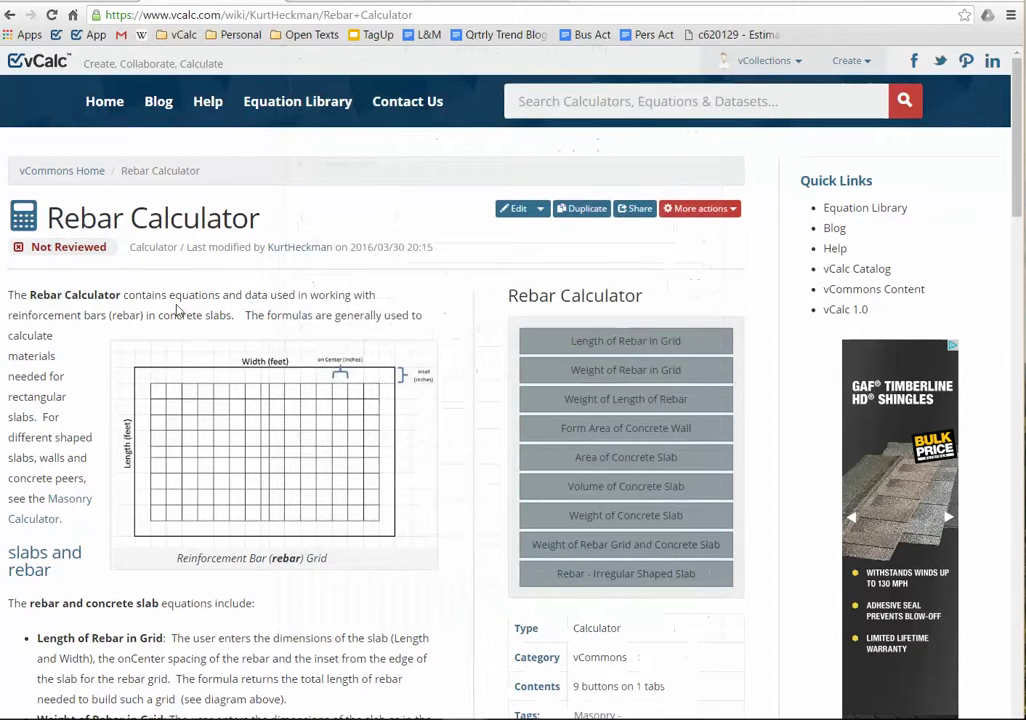
Calculate the weight of 120 ft of gauge 9 rebar with the Weight of Length of Rebar equation, and close it.
left_click(576, 401)
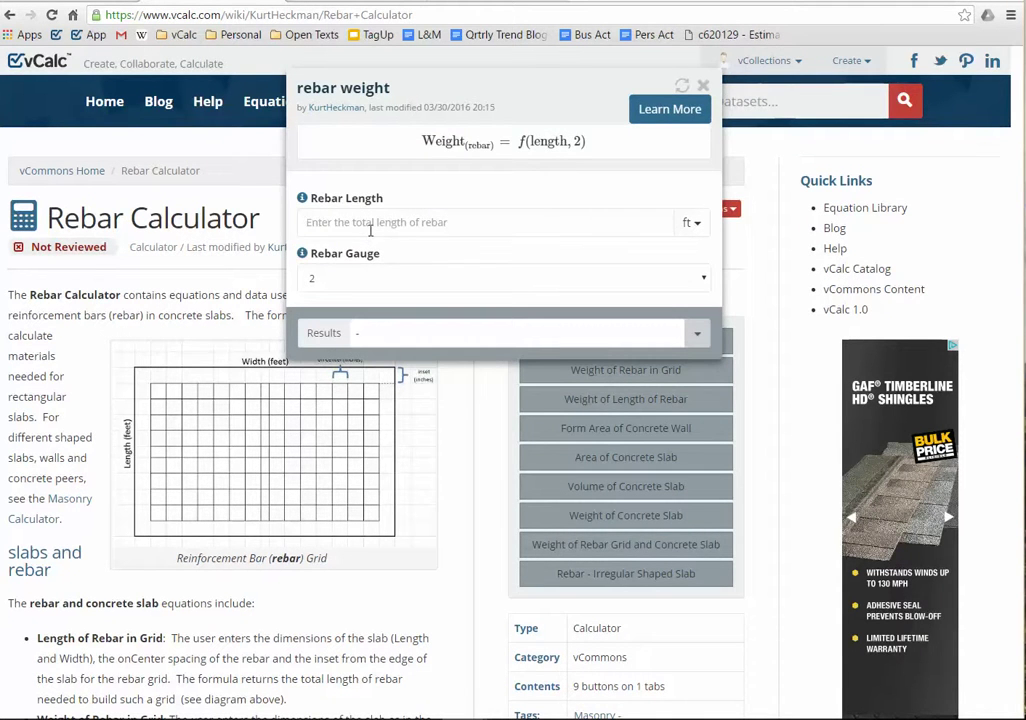
left_click(370, 230)
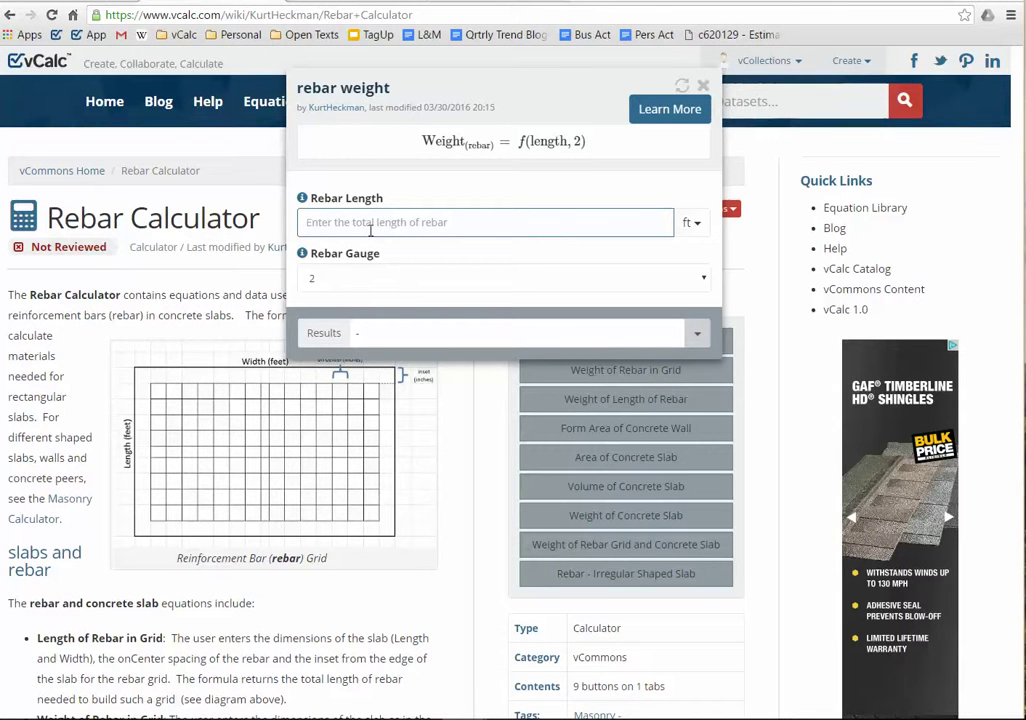
type("120")
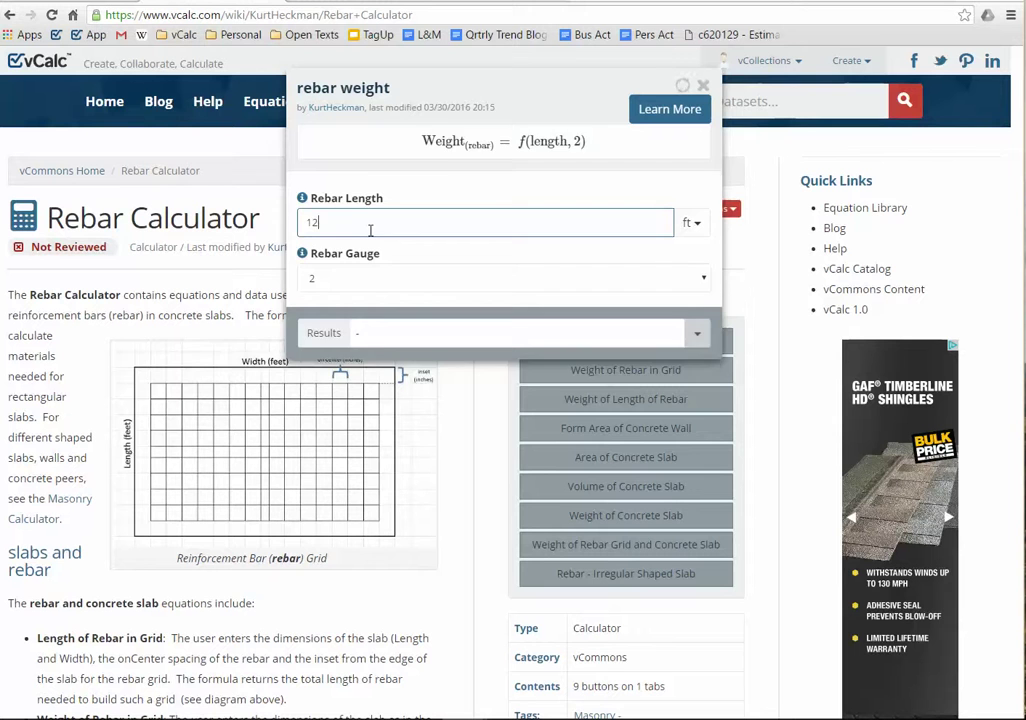
left_click(440, 284)
left_click(371, 404)
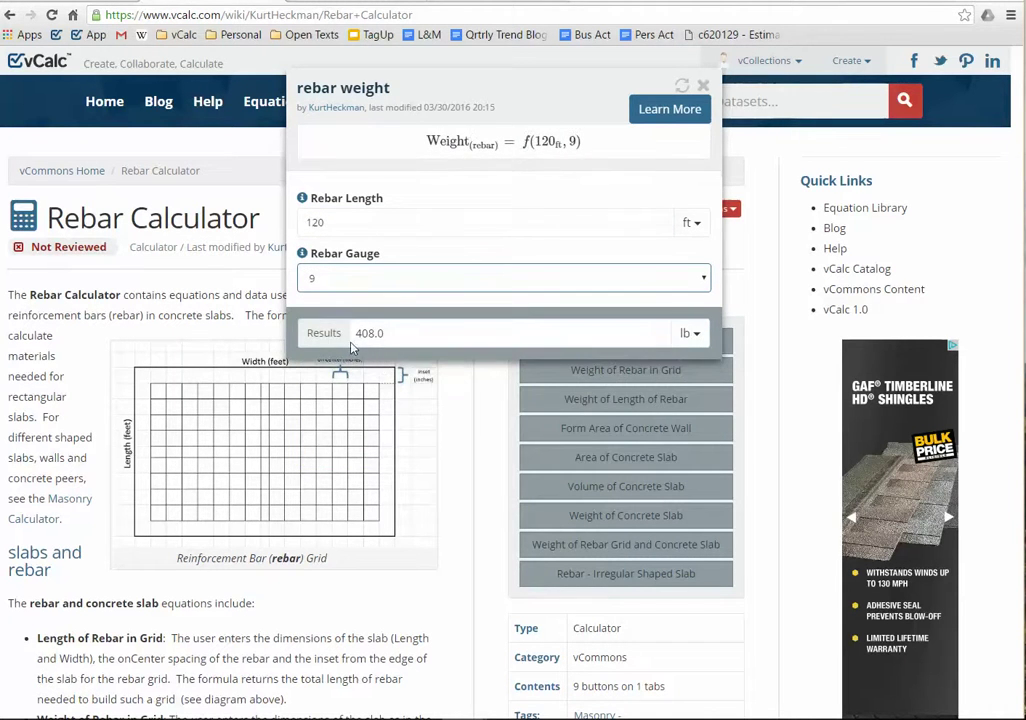
left_click(446, 647)
Examine the sides options of the Form Area of Concrete Wall equation and the inputs of the Area of Concrete Slab equation.
mouse_move(592, 434)
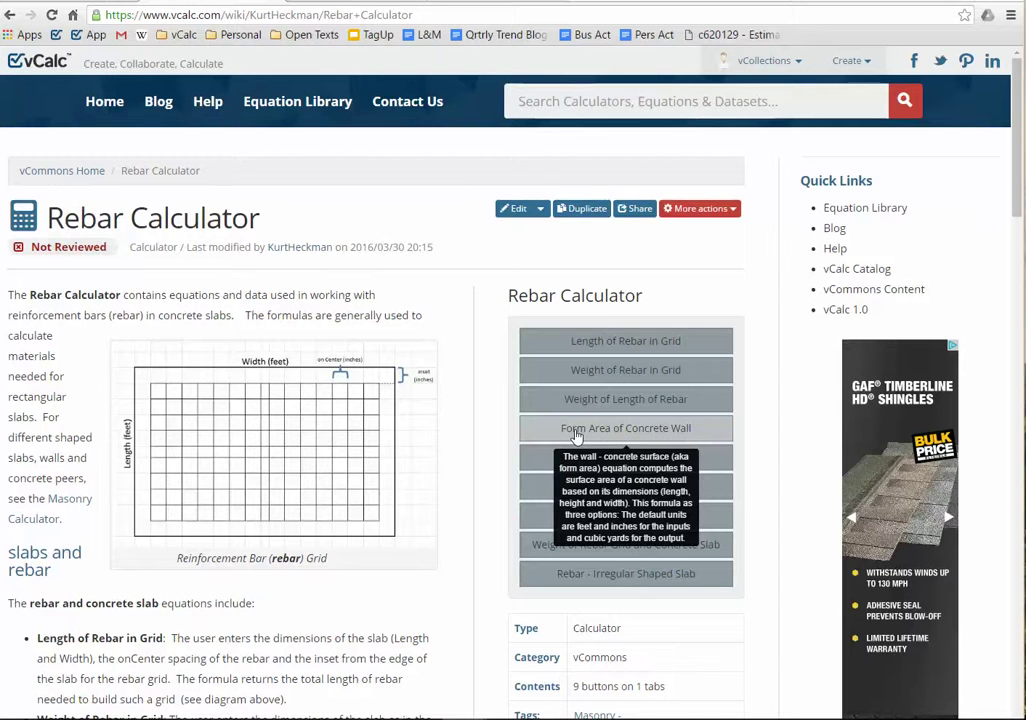
left_click(576, 436)
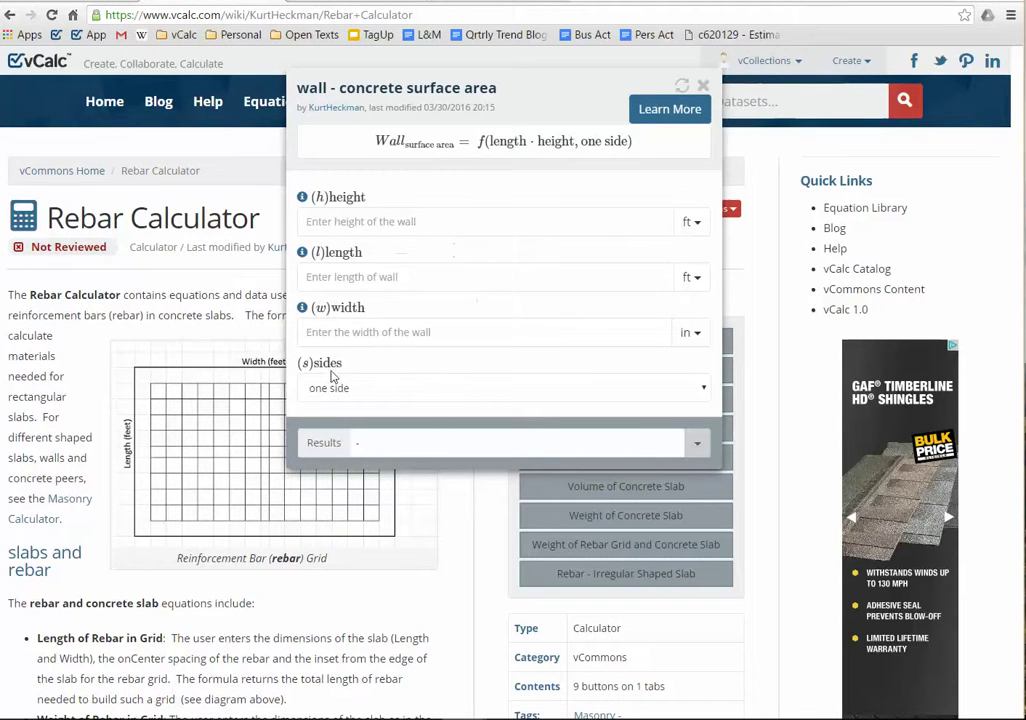
left_click(340, 394)
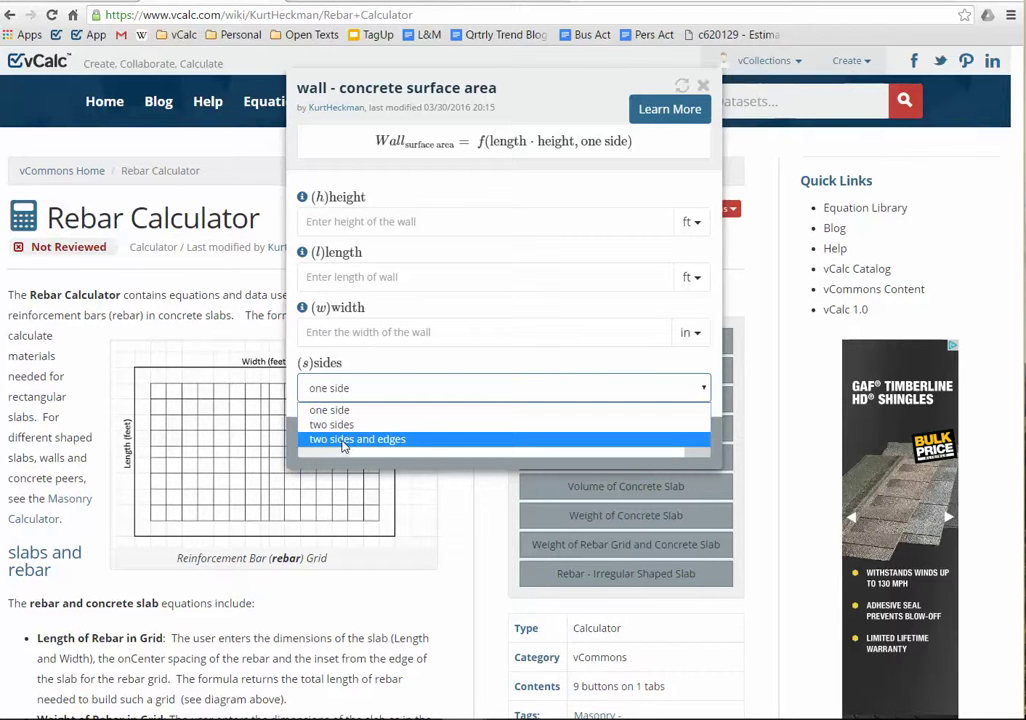
left_click(456, 611)
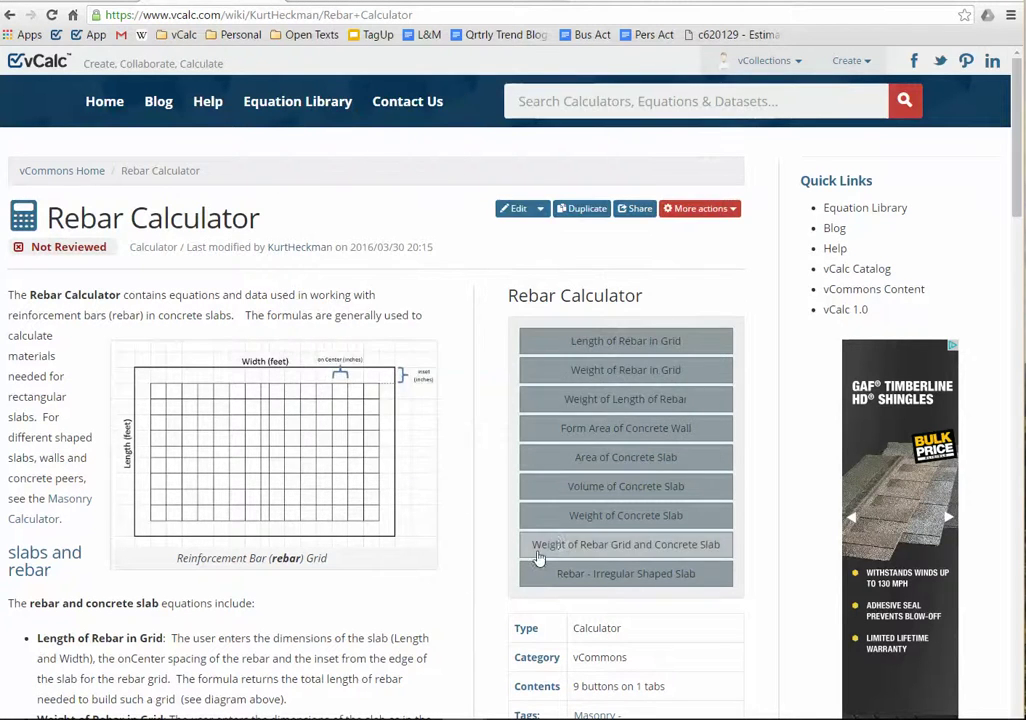
left_click(594, 458)
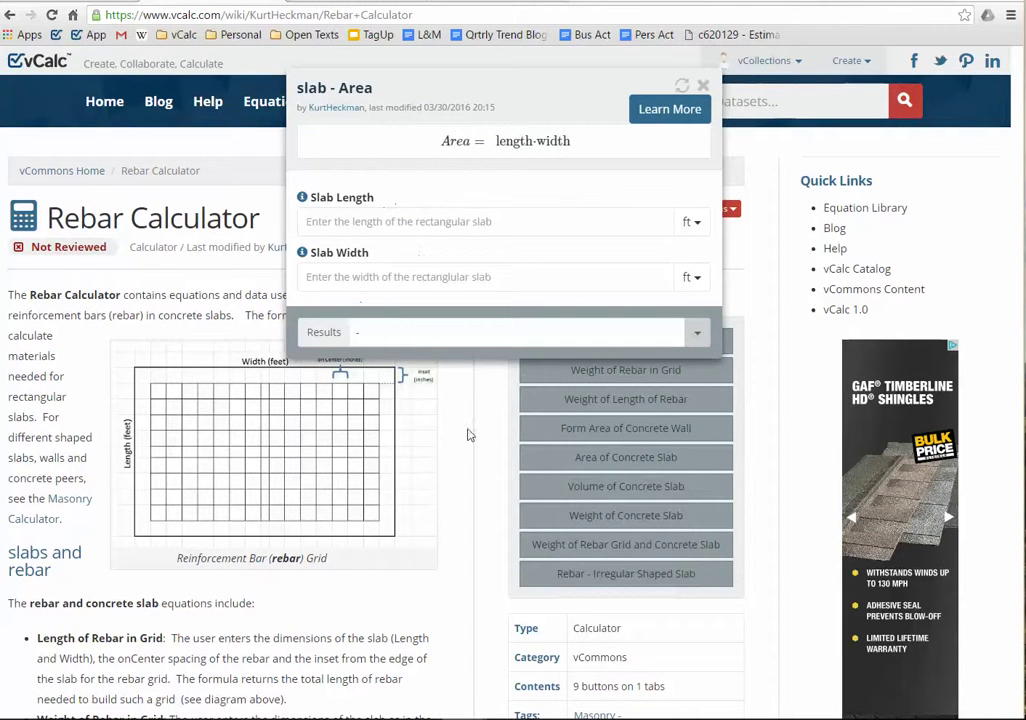
Calculate the volume of a 12 ft long, 14 ft wide, 8 in deep concrete slab and show the result in cubic yards.
left_click(575, 492)
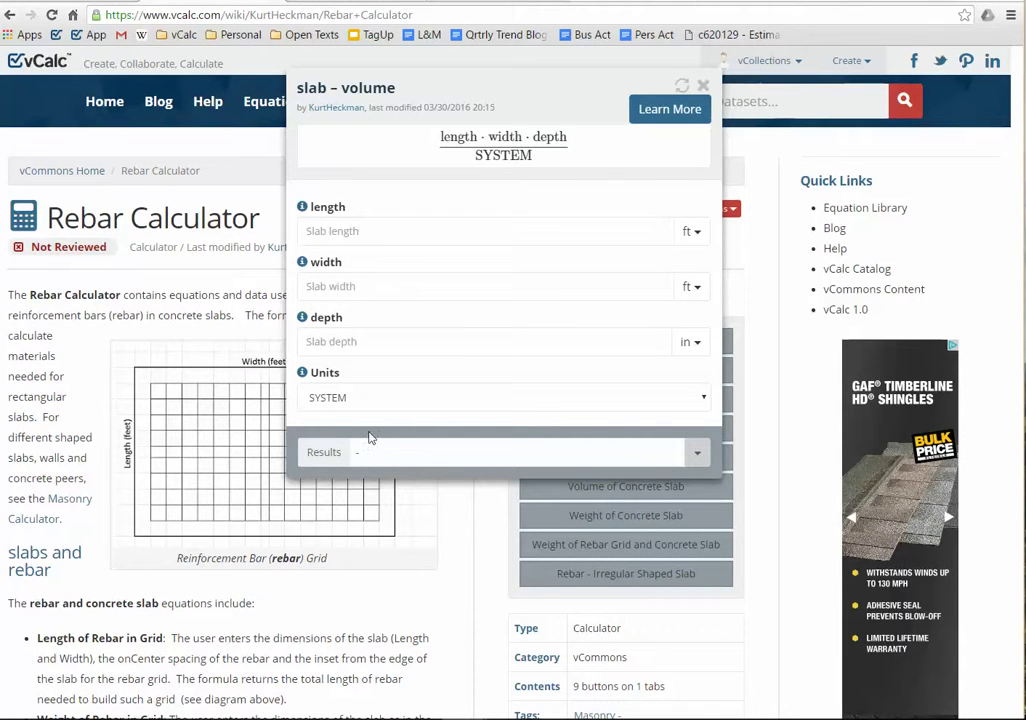
left_click(390, 230)
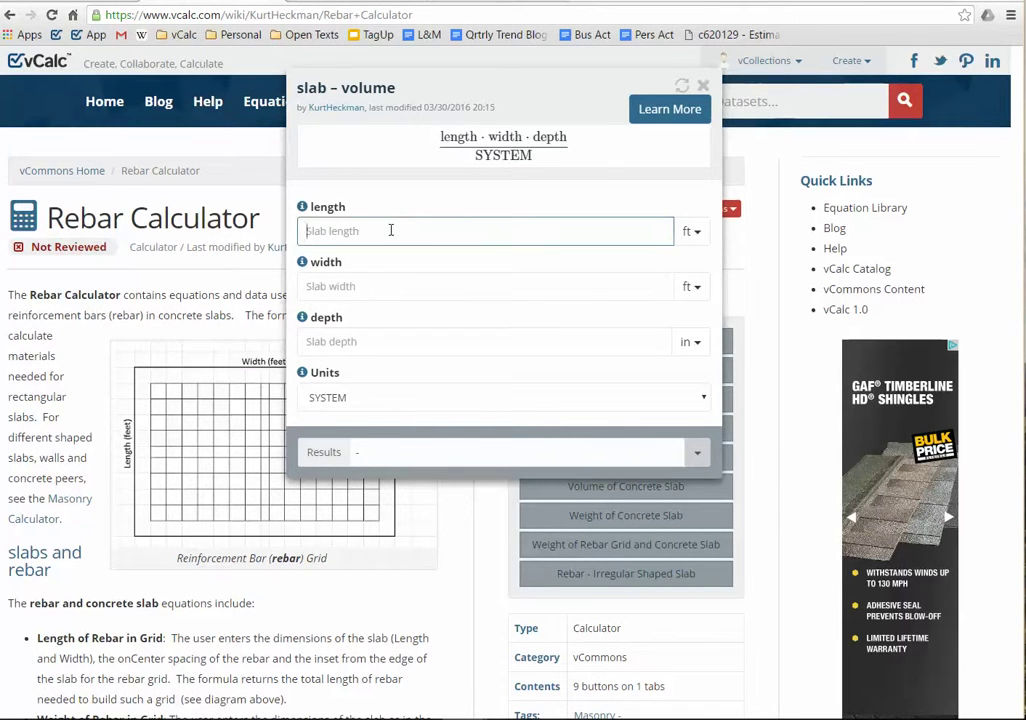
type("12")
left_click(384, 289)
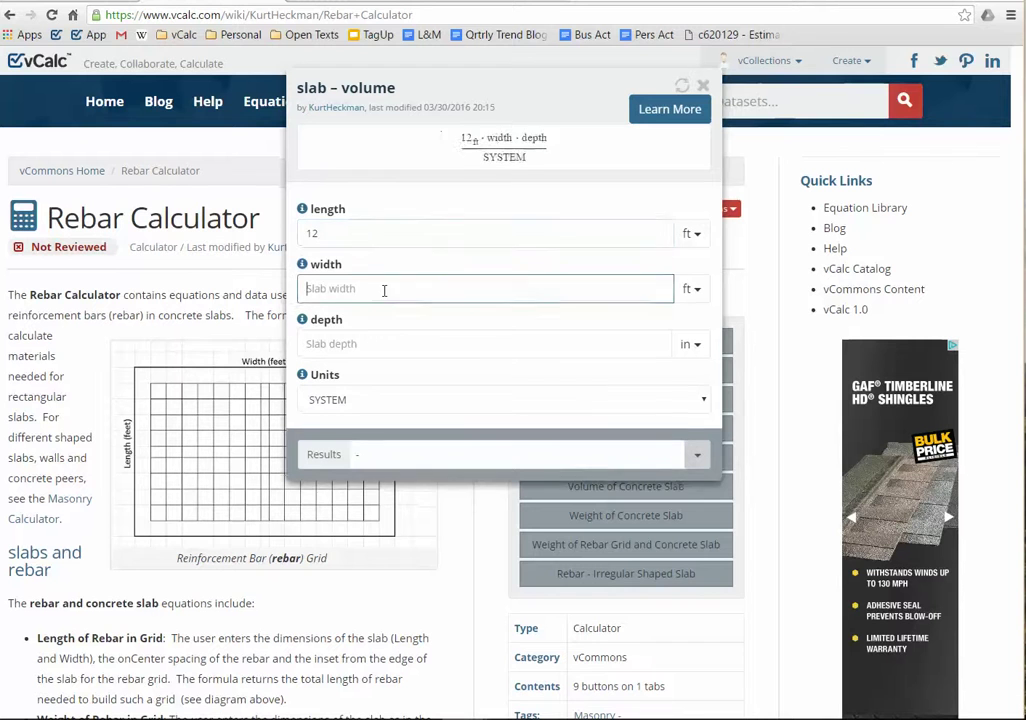
type("14")
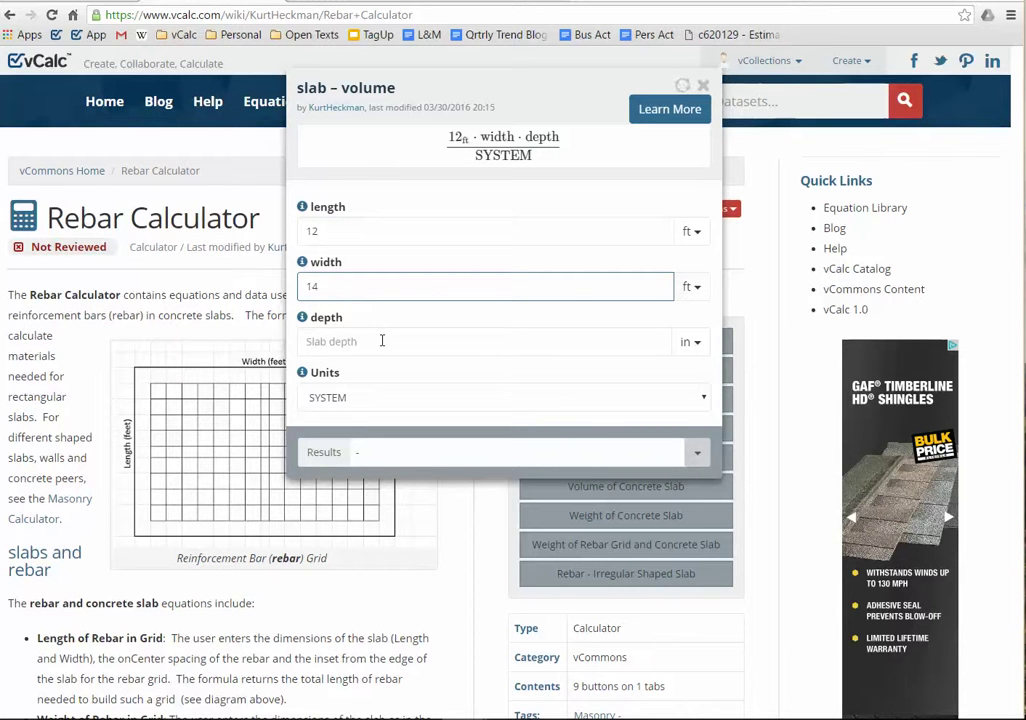
left_click(382, 341)
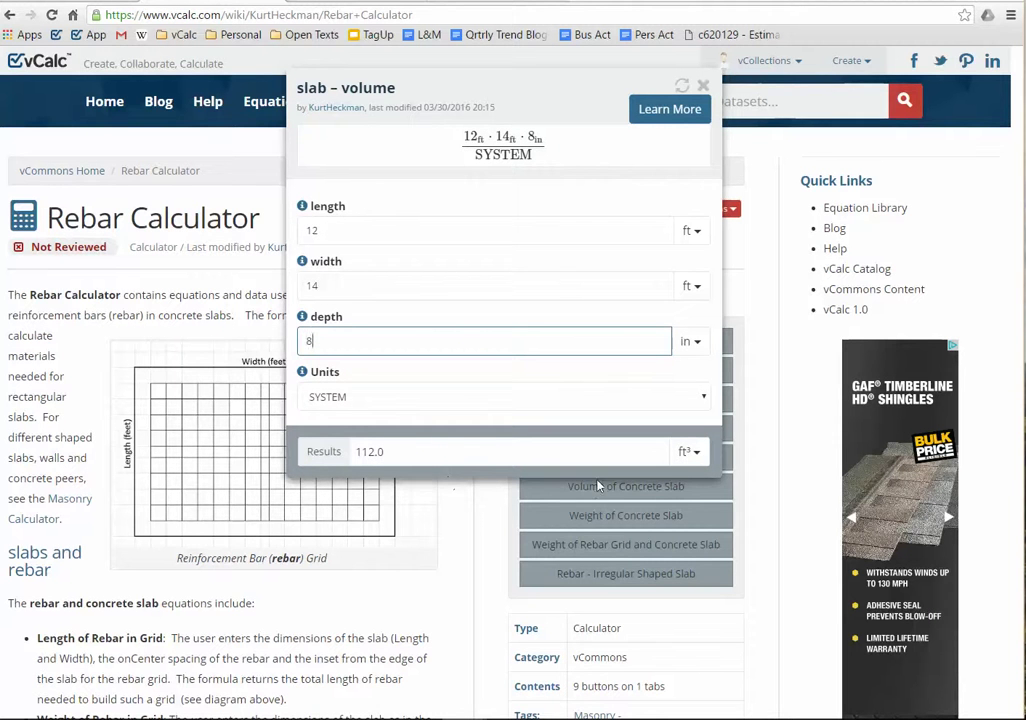
left_click(694, 455)
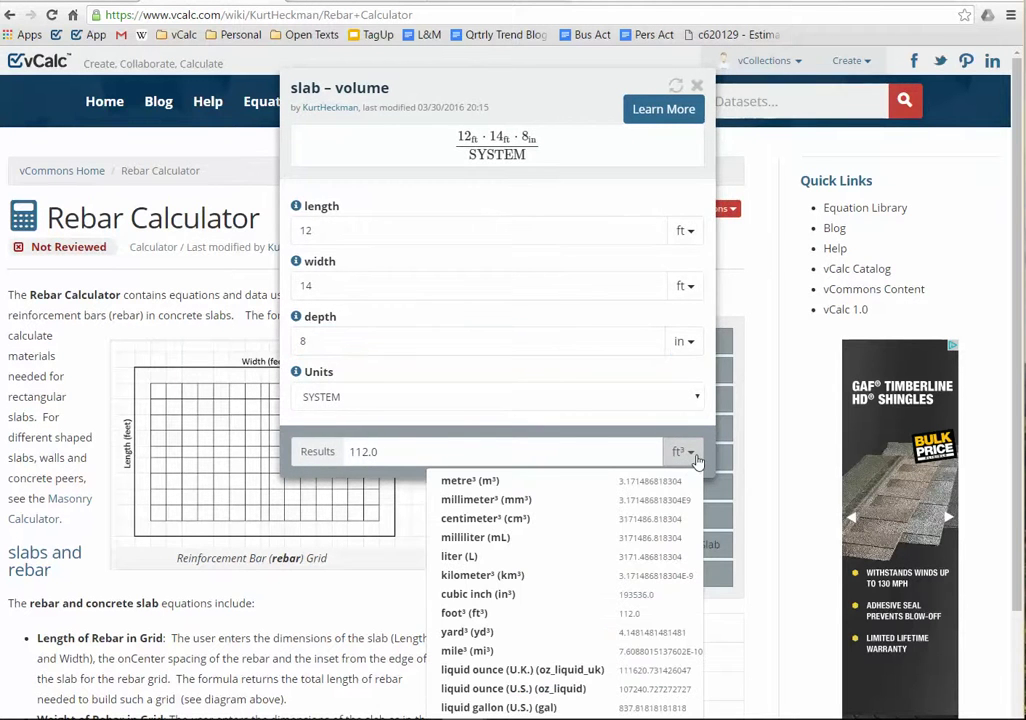
left_click(490, 632)
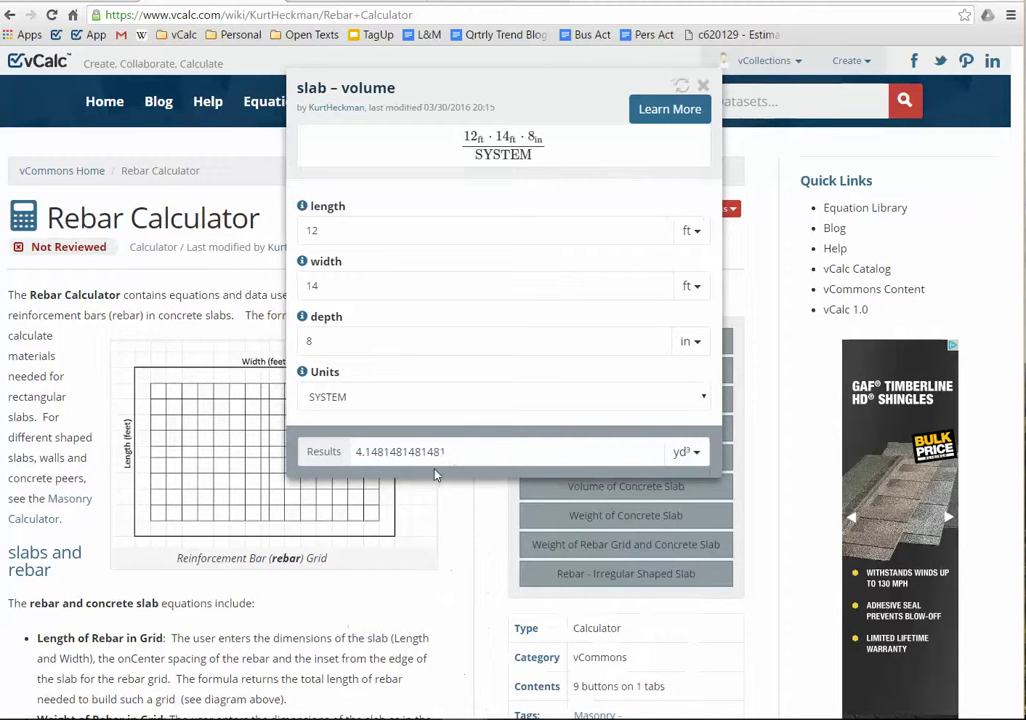
Express the slab volume as a number of 80lb bags and close the equation.
left_click(701, 400)
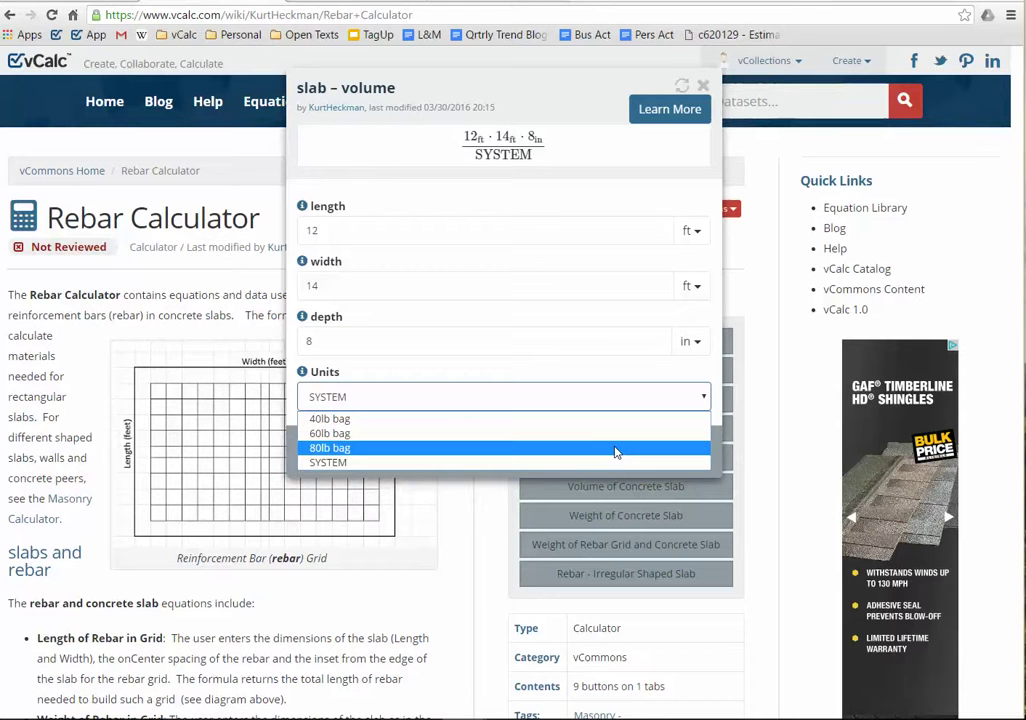
left_click(615, 449)
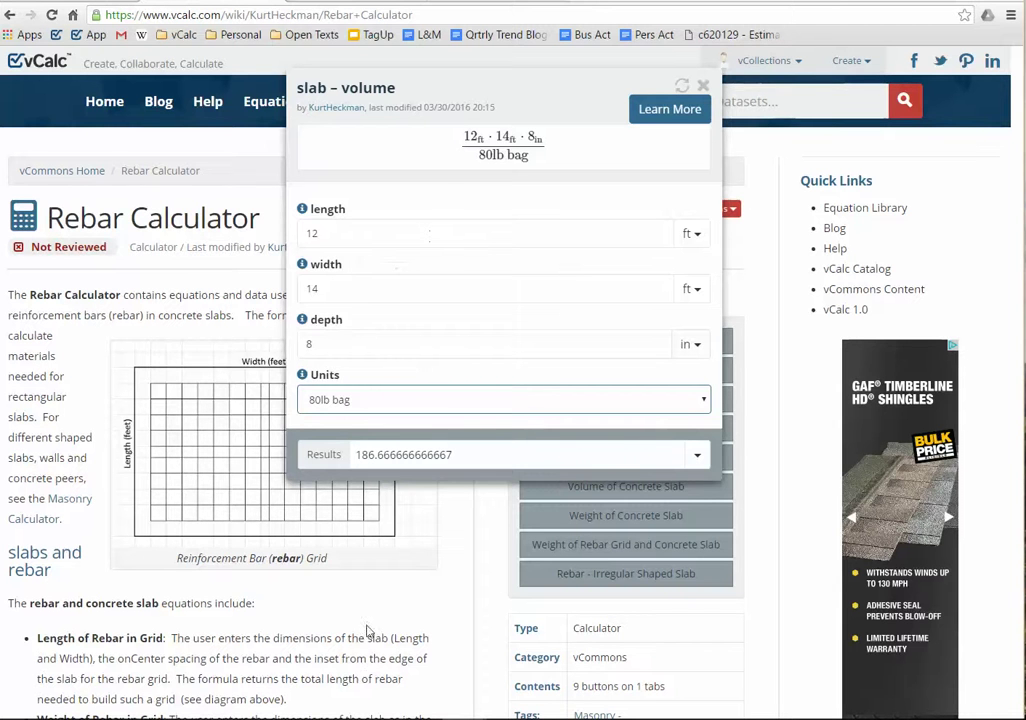
left_click(344, 678)
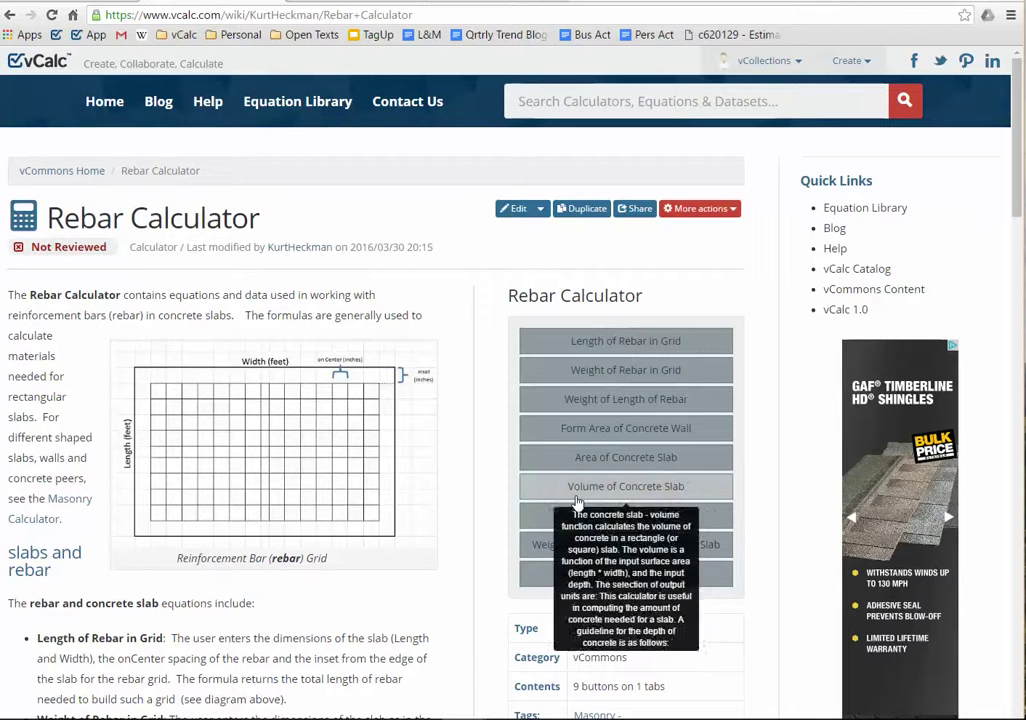
Examine the inputs of the Weight of Concrete Slab and the Weight of Rebar Grid and Concrete Slab equations.
left_click(553, 522)
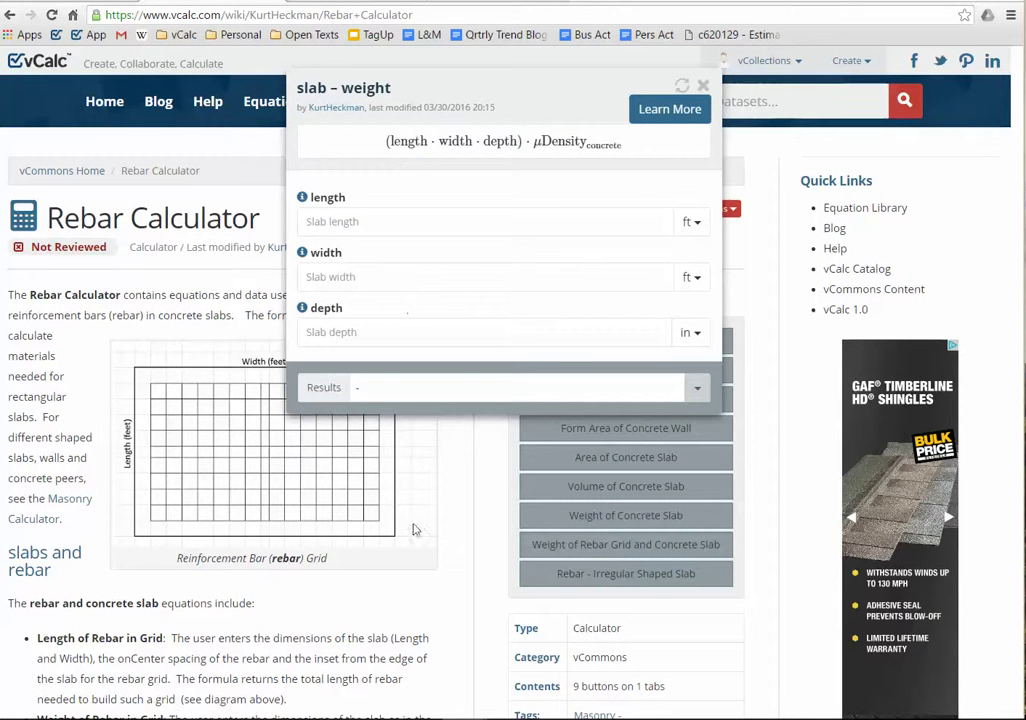
left_click(558, 553)
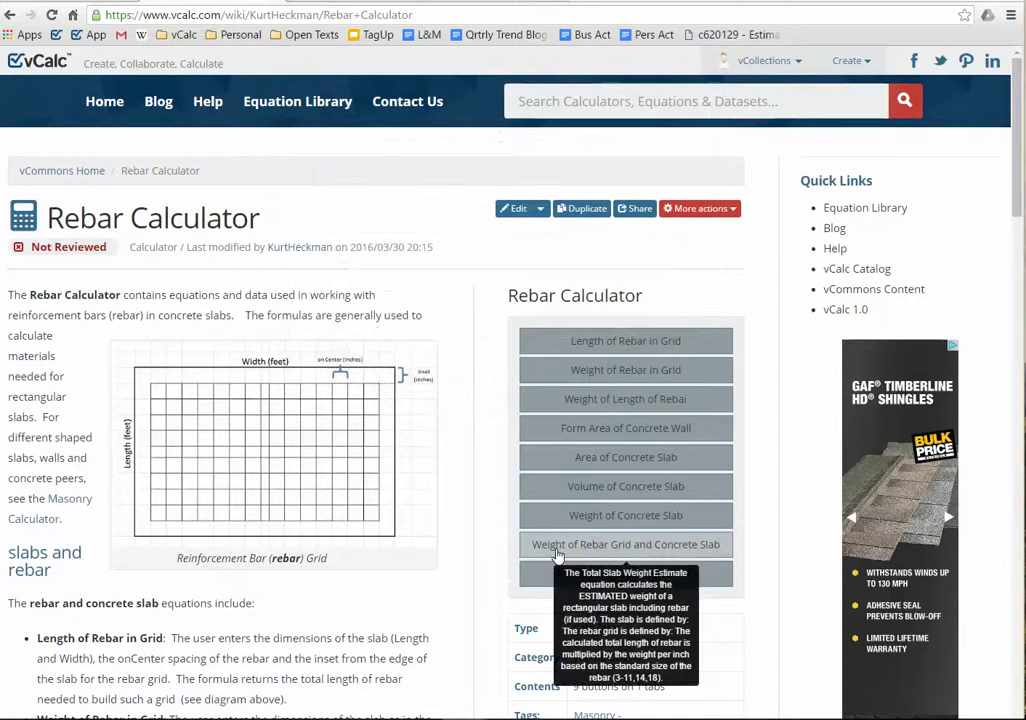
left_click(558, 545)
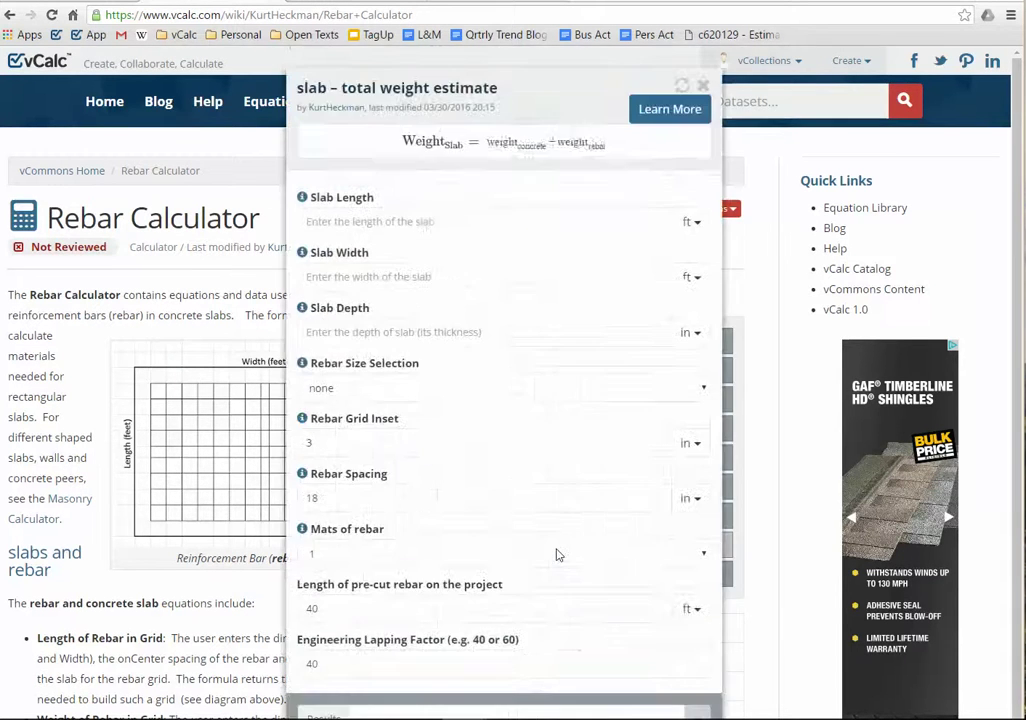
left_click(115, 524)
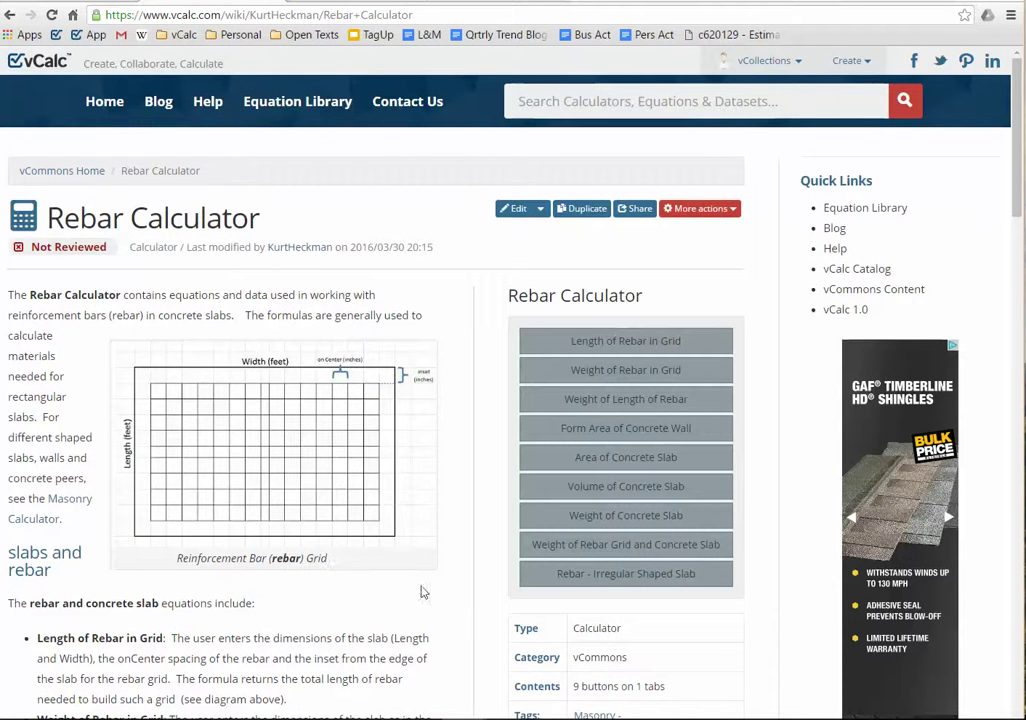
Open the Rebar - Irregular Shaped Slab equation and enter a rough area of 120 ft² and a rough perimeter of 80 ft.
left_click(565, 576)
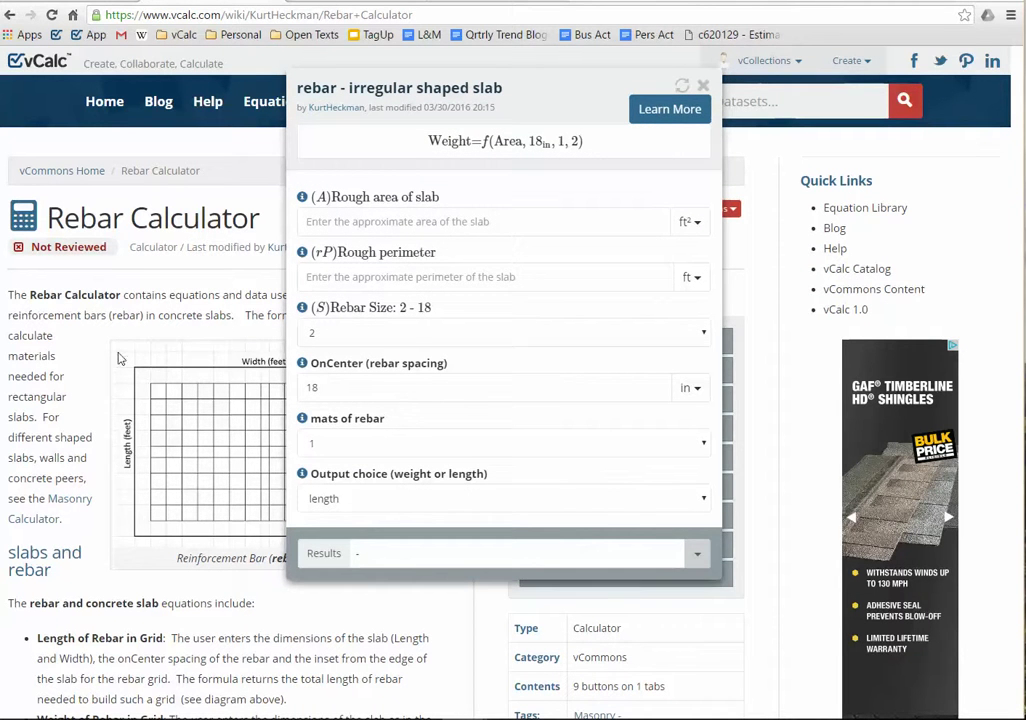
left_click(345, 220)
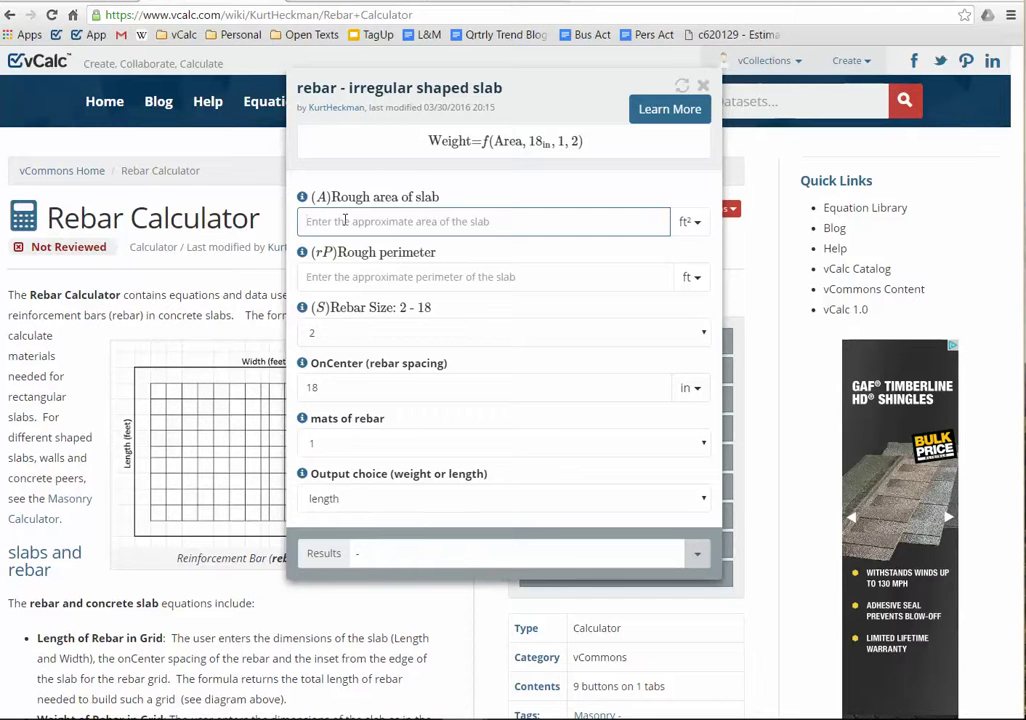
type("120")
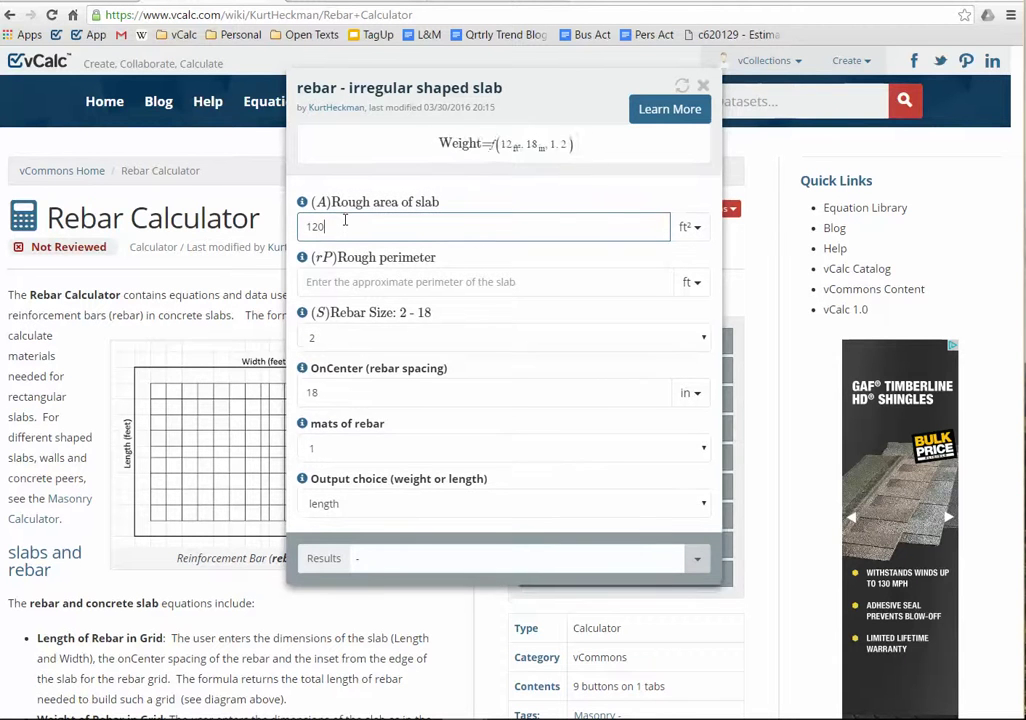
left_click(331, 280)
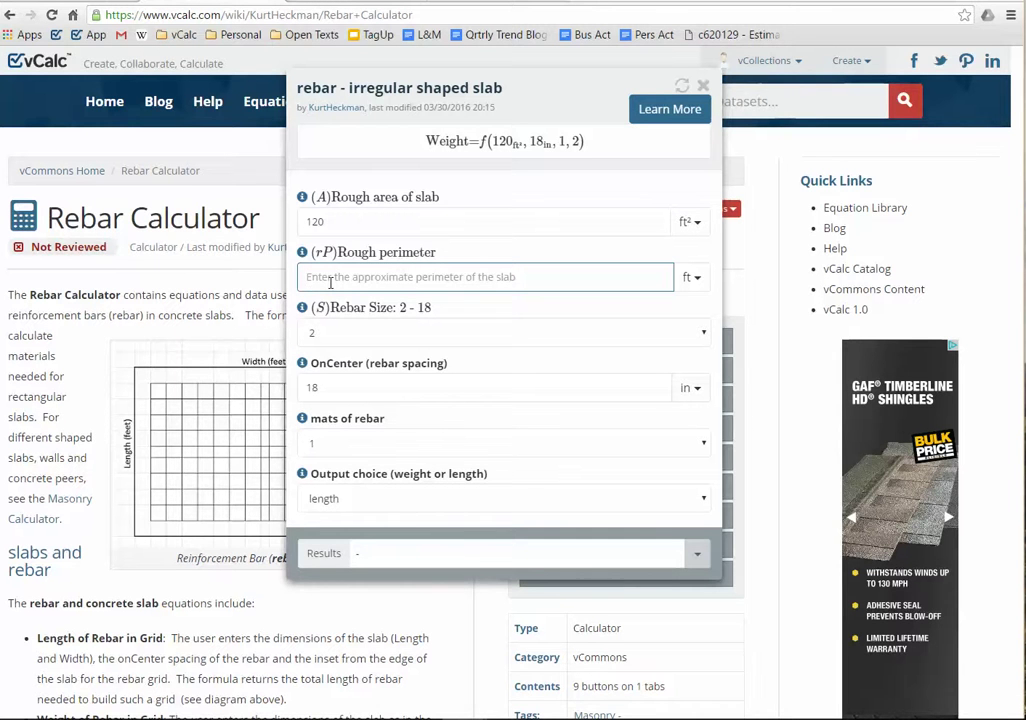
type("8")
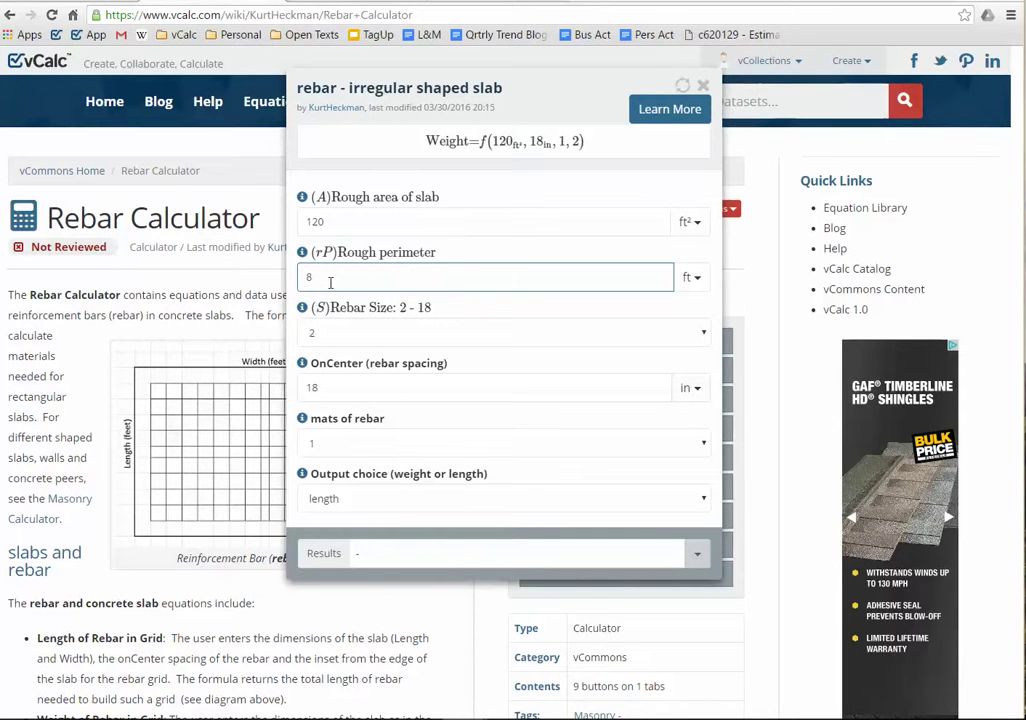
type("0")
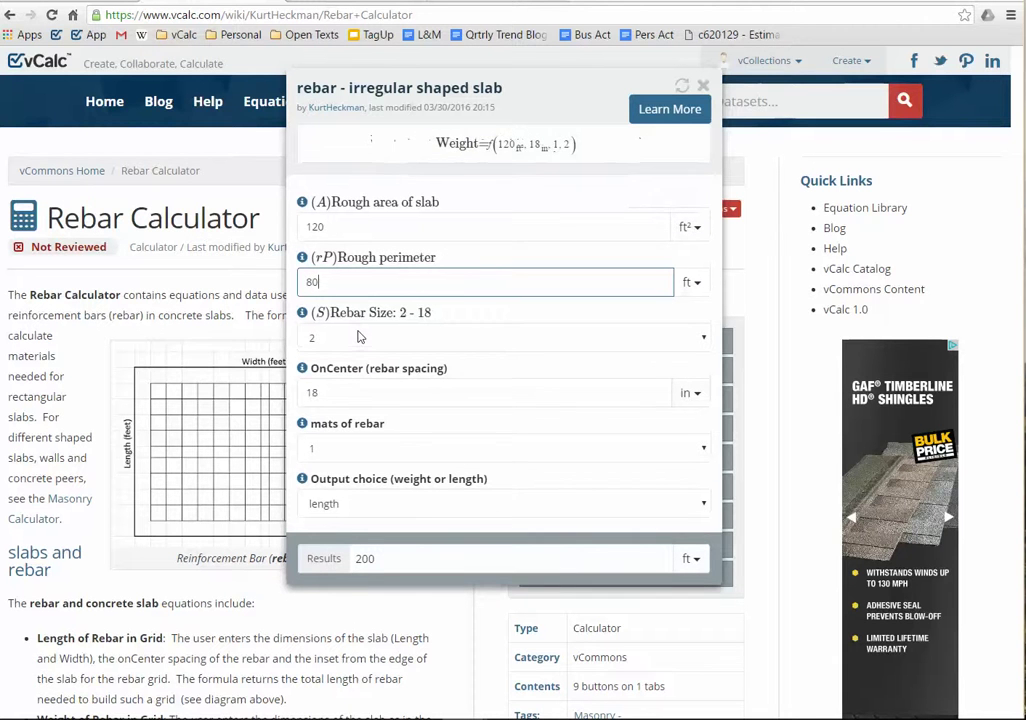
Switch the irregular slab's output choice to weight, check the mats of rebar options, and close the equation.
left_click(358, 501)
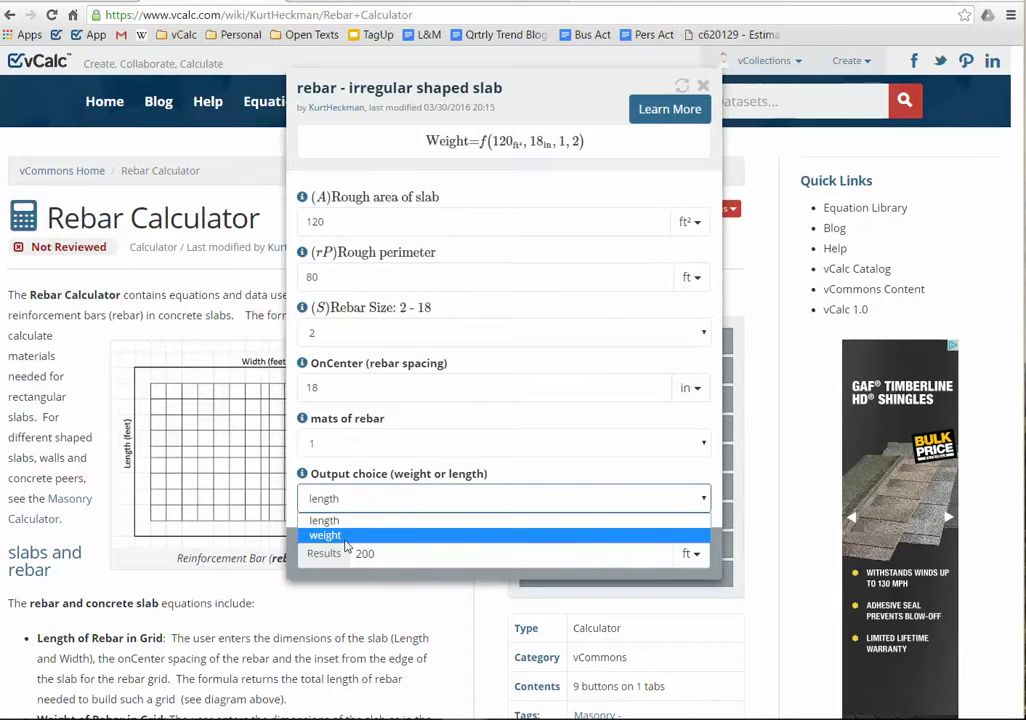
left_click(346, 536)
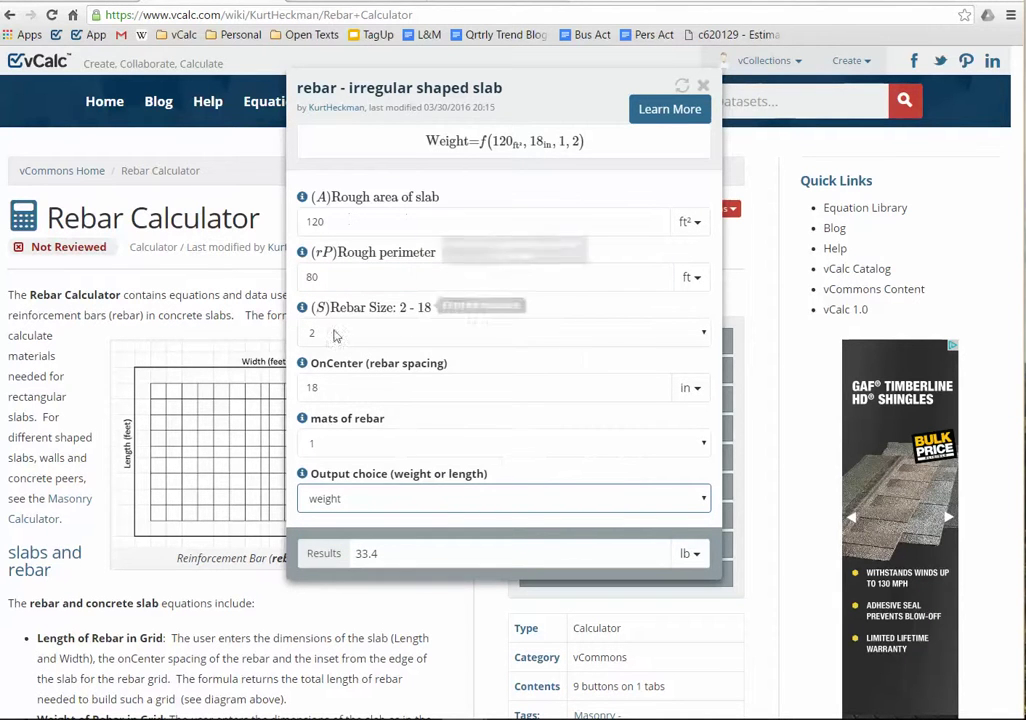
left_click(399, 442)
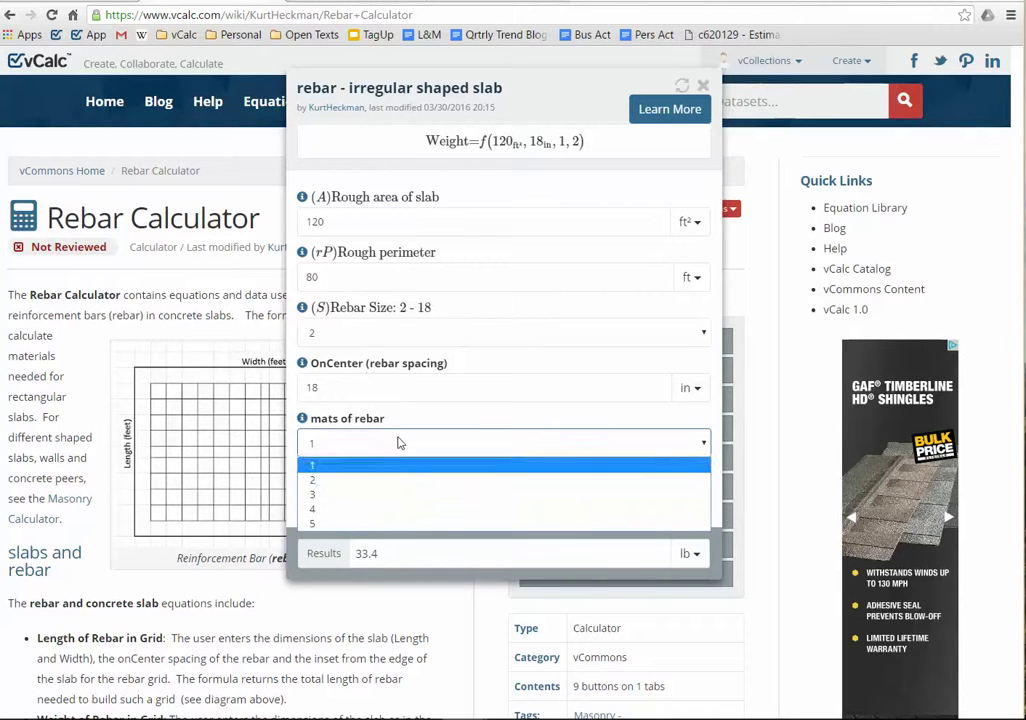
left_click(395, 472)
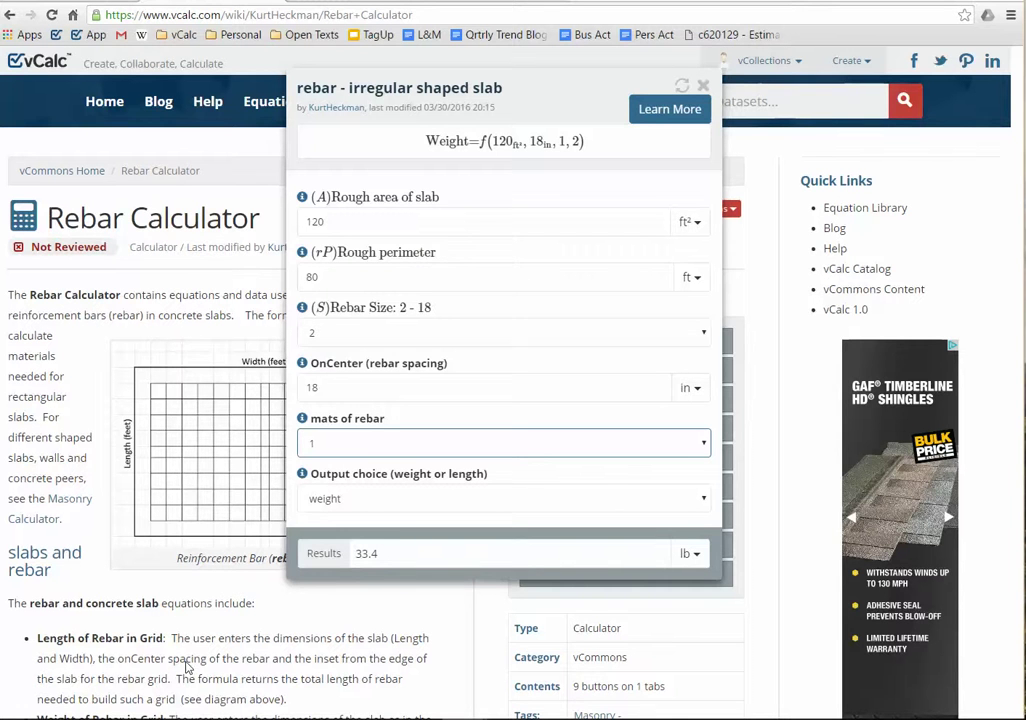
key("Escape")
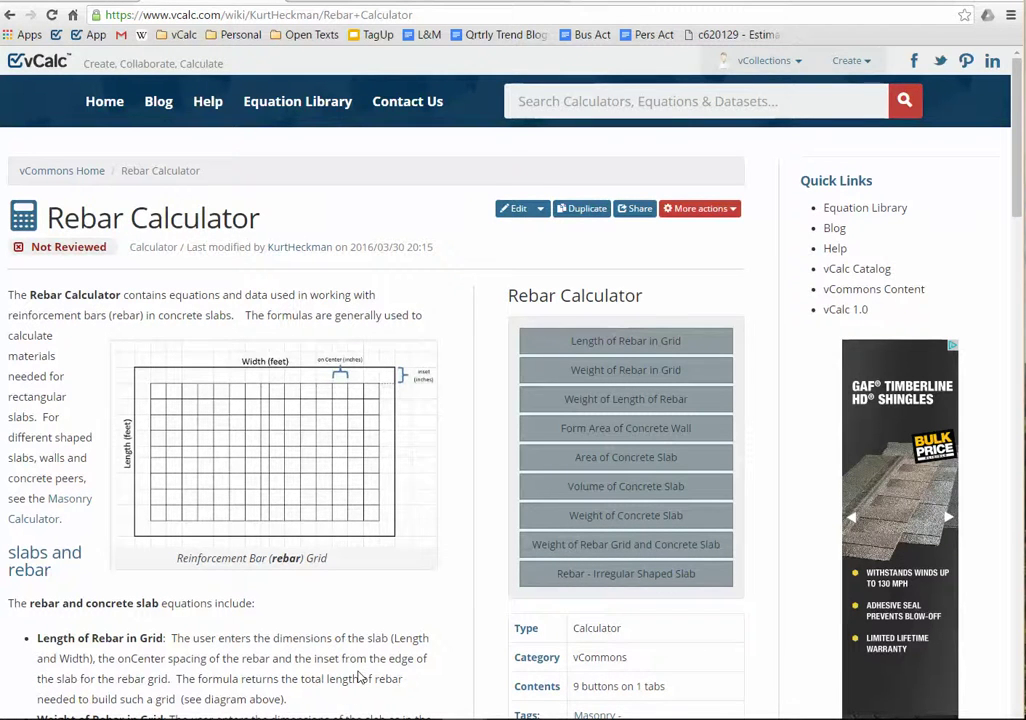
Examine the feedback types in the Contact Us form at the end of the page, cancel it, and return to the calculator.
scroll(358, 678, "down", 9)
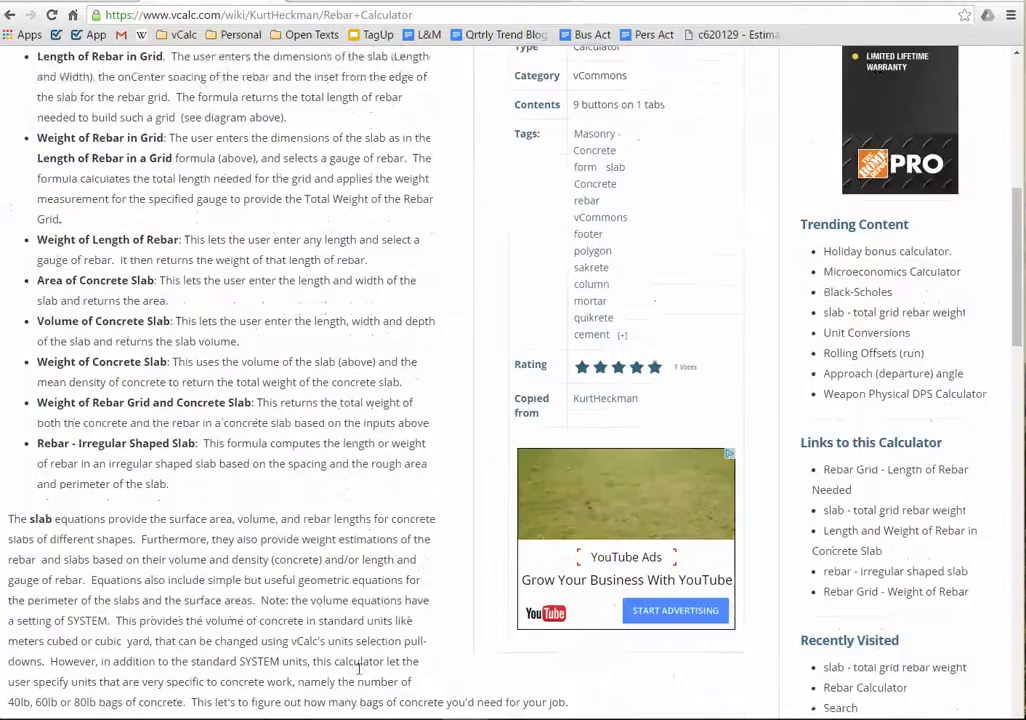
scroll(360, 674, "down", 7)
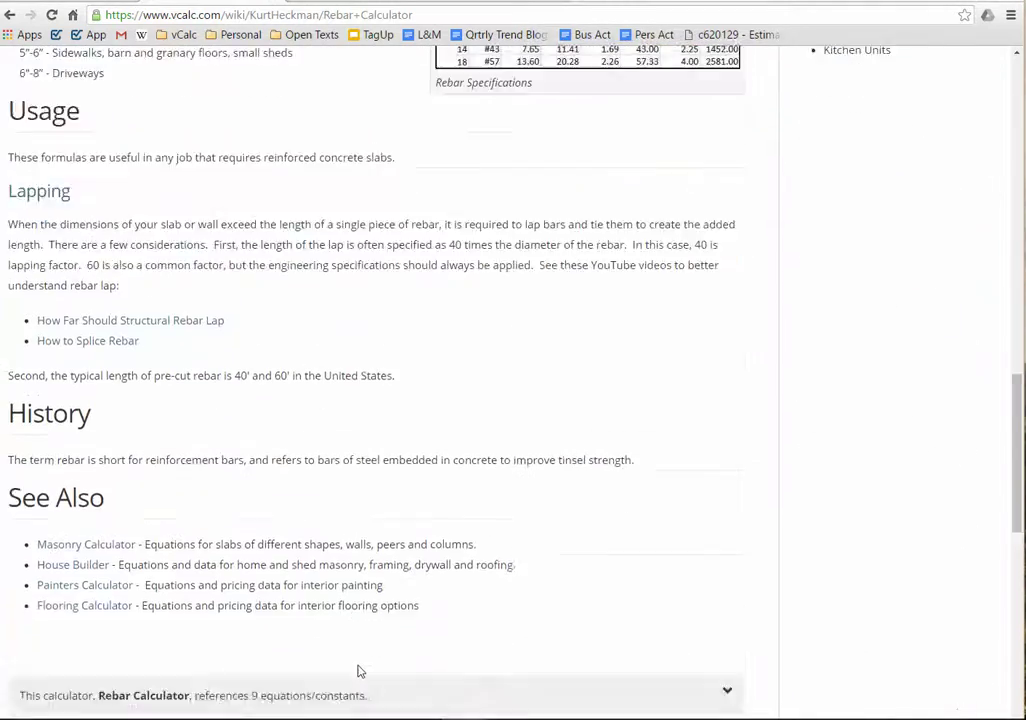
scroll(360, 671, "down", 6)
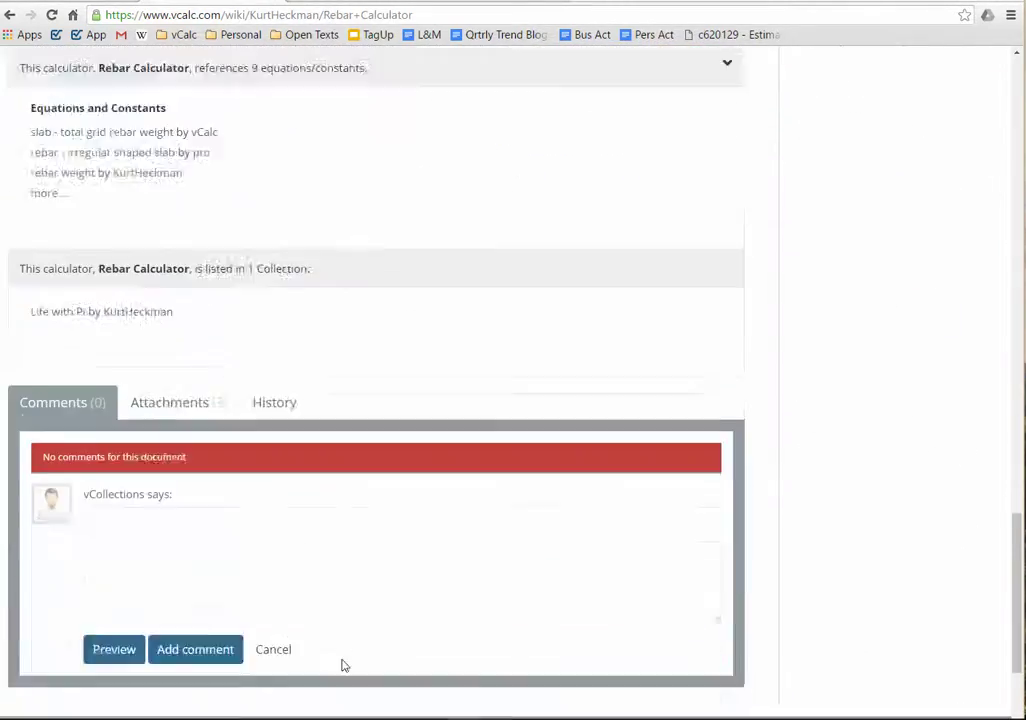
scroll(343, 665, "down", 2)
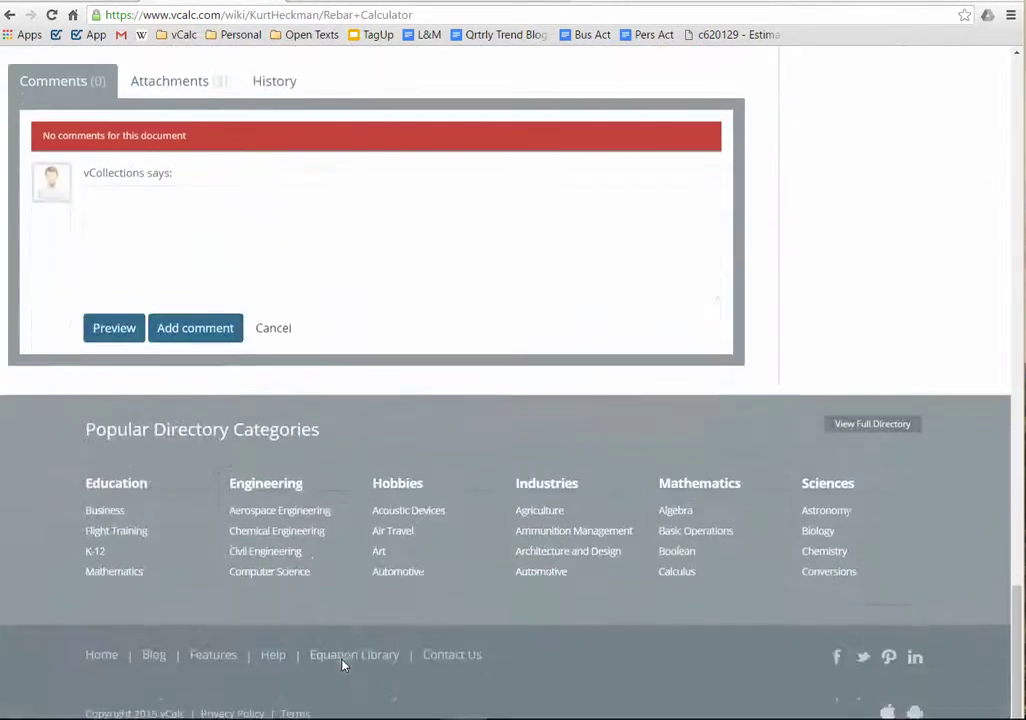
left_click(452, 653)
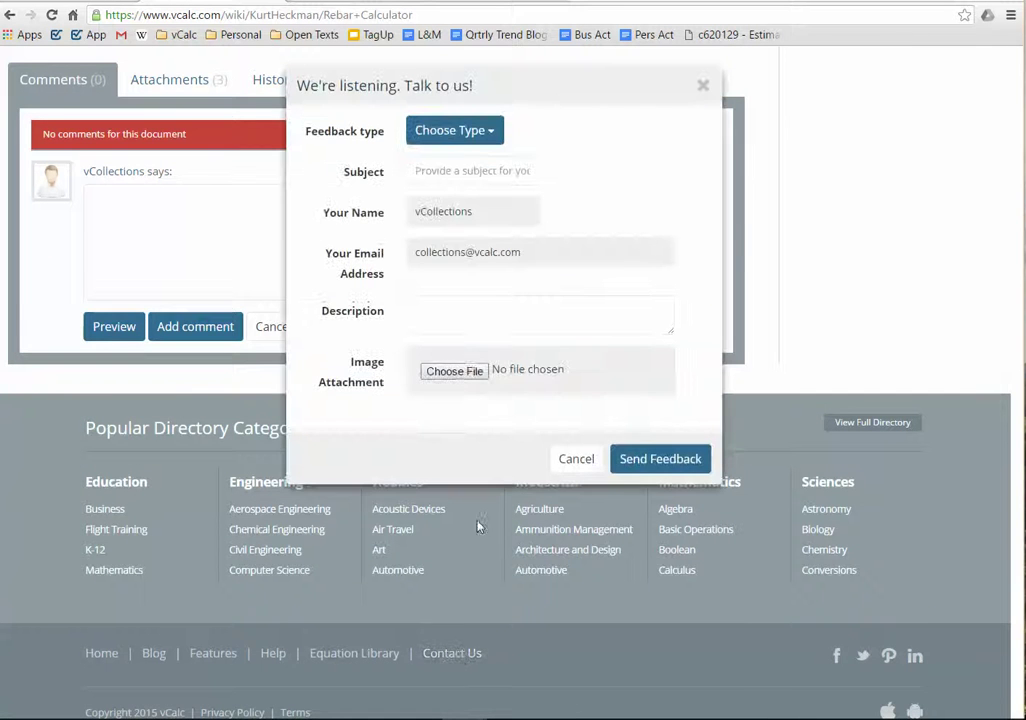
left_click(475, 133)
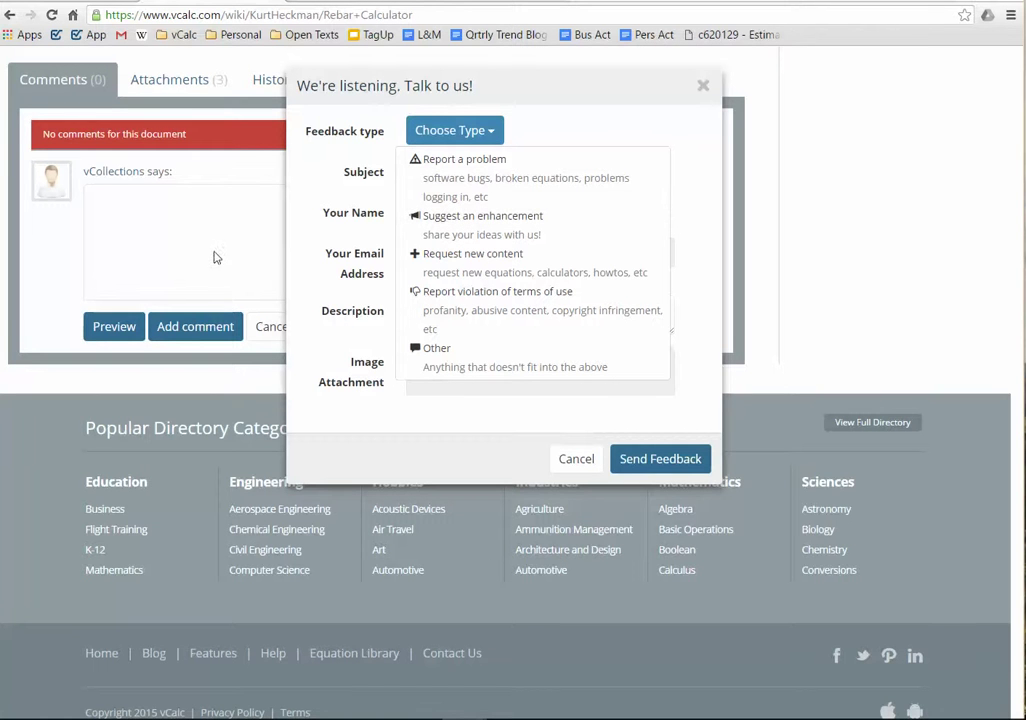
left_click(576, 460)
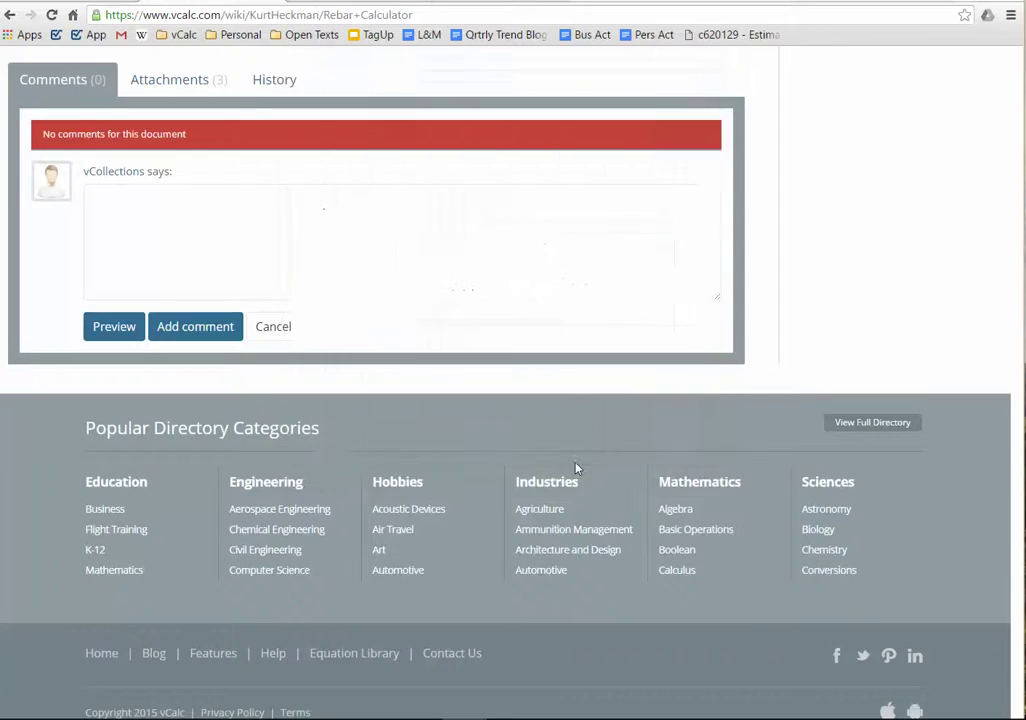
scroll(579, 470, "up", 15)
scroll(581, 551, "up", 10)
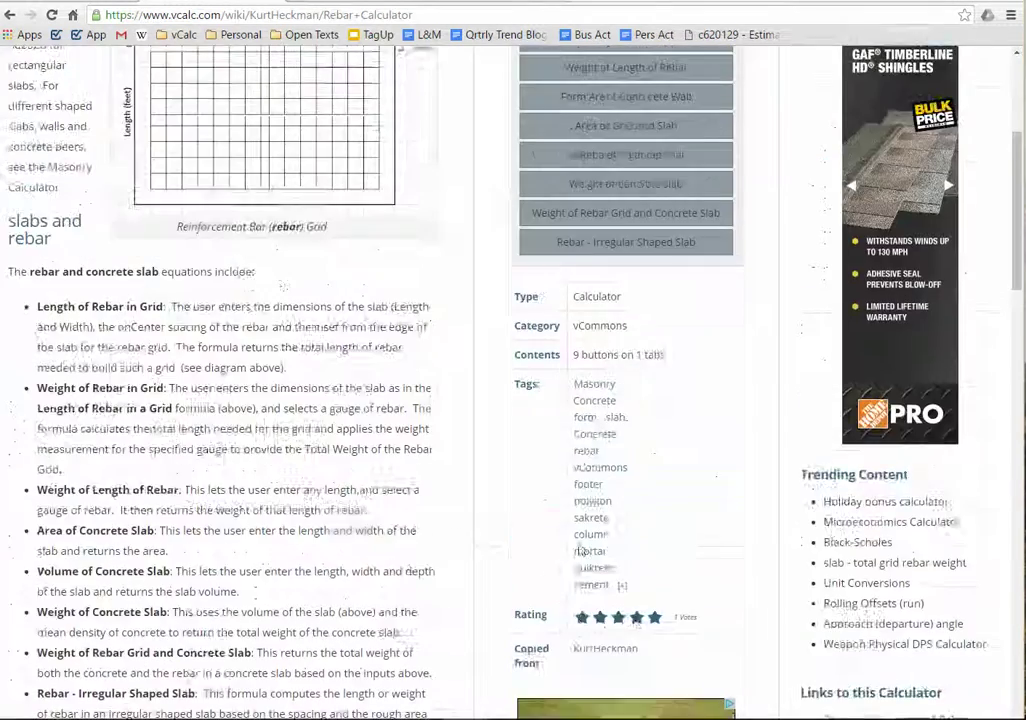